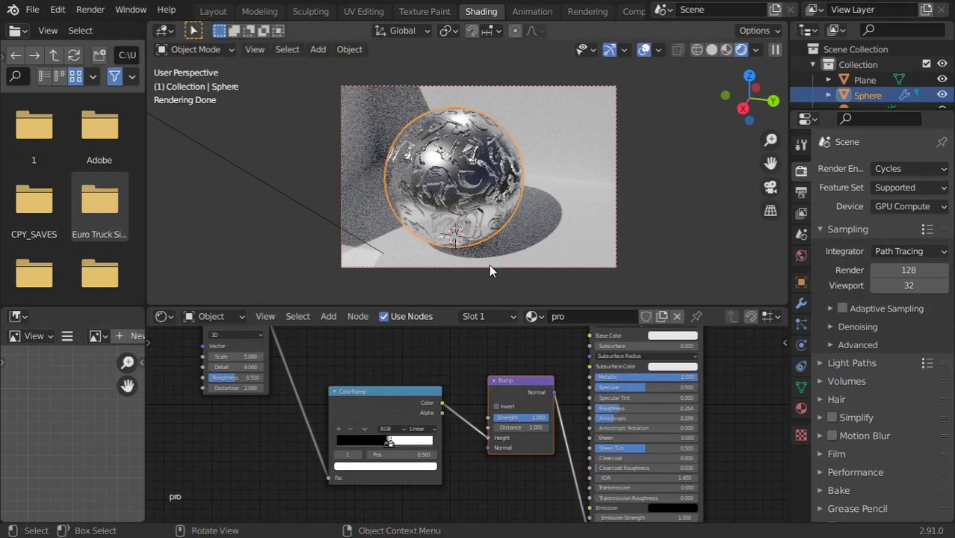
Switch the render engine to Eevee, then back to Cycles.
left_click(891, 171)
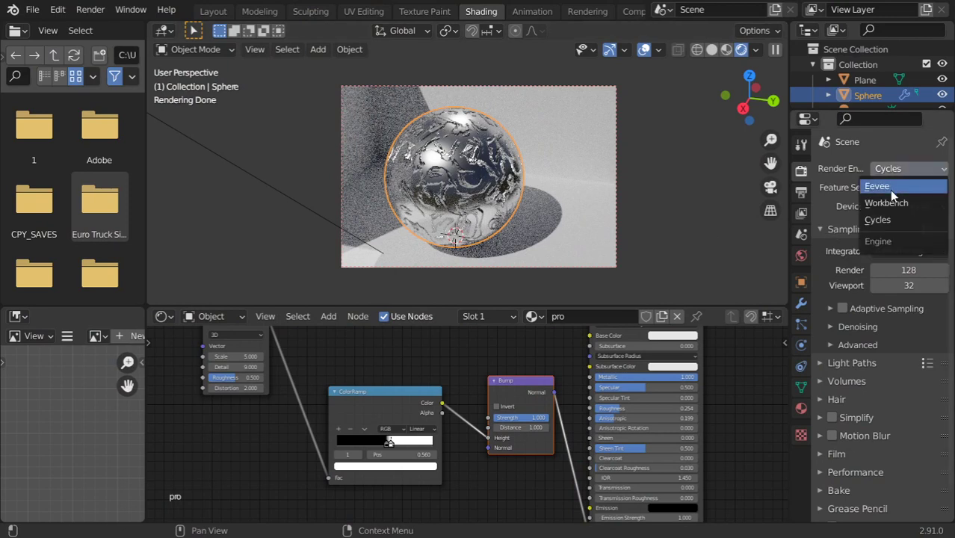
left_click(890, 193)
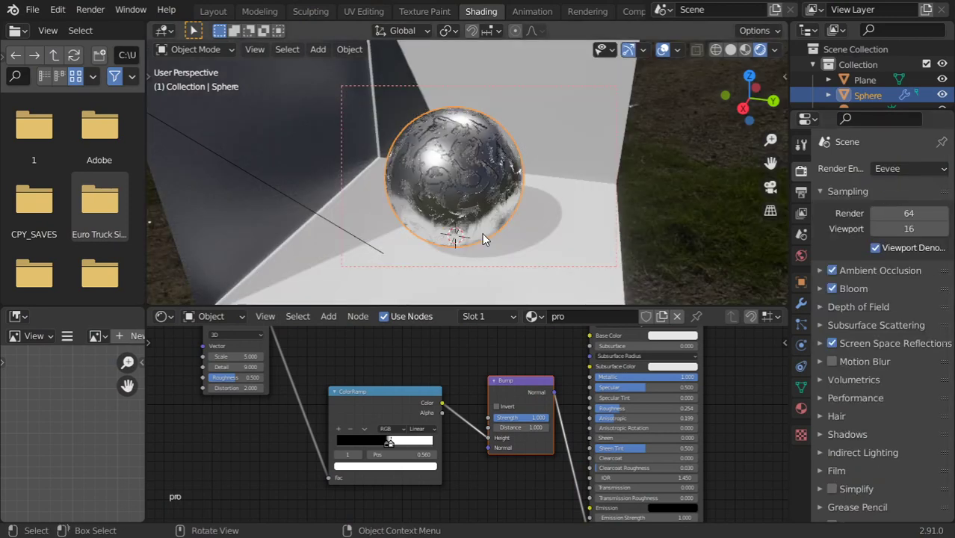
left_click(898, 171)
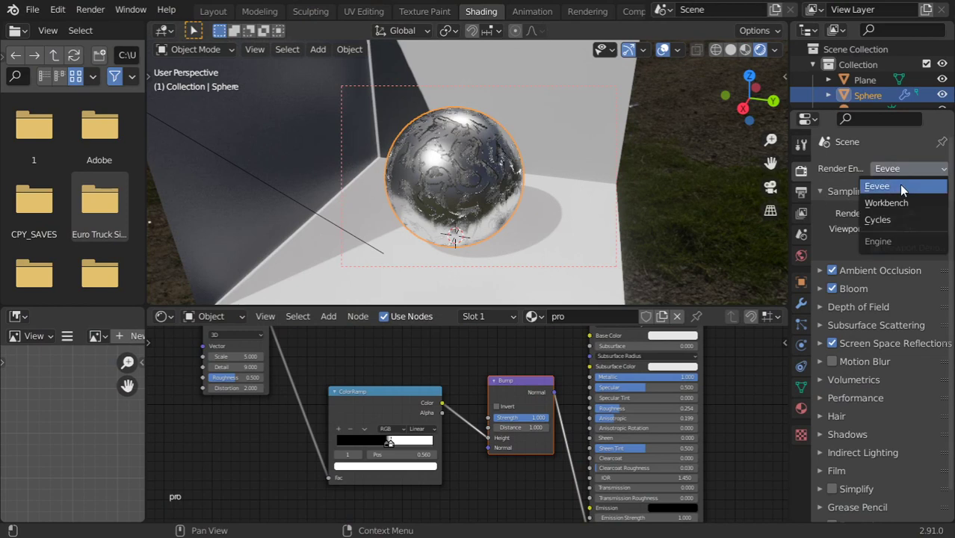
key("Return")
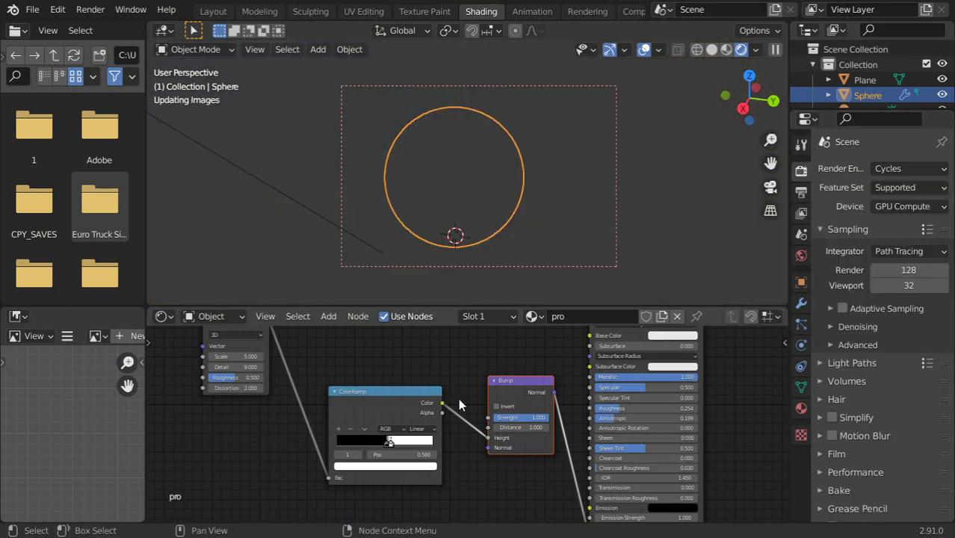
Delete the old Noise Texture and other old texture nodes.
mouse_move(324, 366)
middle_mouse_down()
mouse_move(367, 404)
mouse_move(303, 369)
middle_mouse_up()
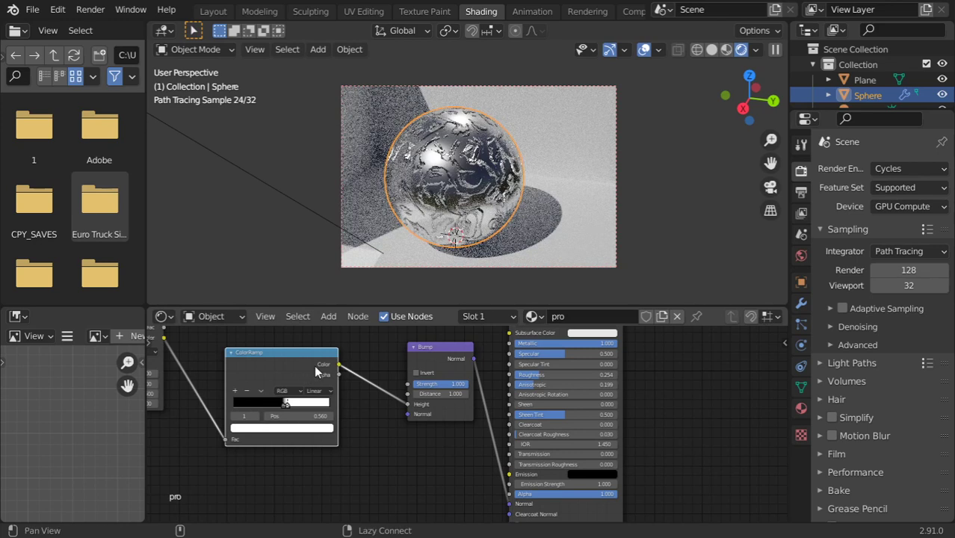
middle_click_drag(440, 355, 484, 391)
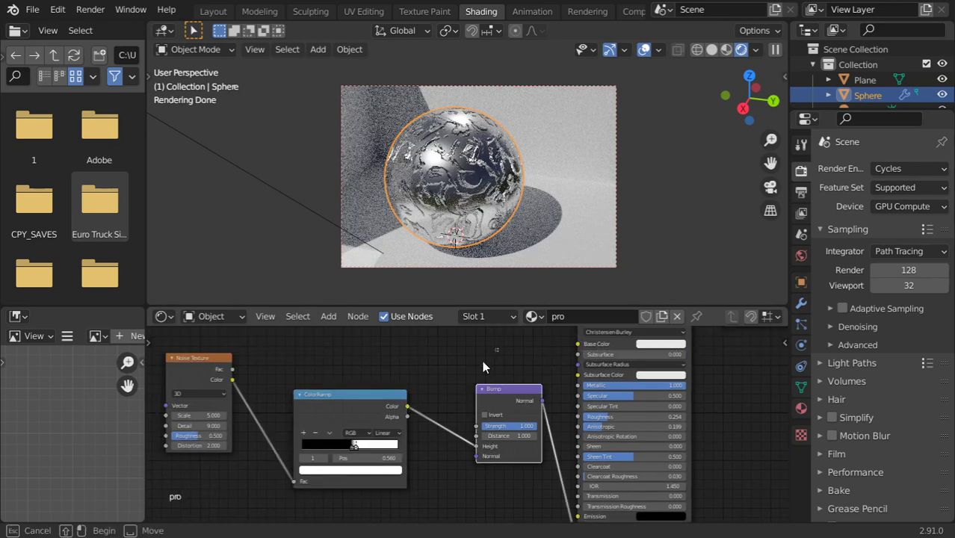
left_click_drag(499, 346, 279, 446)
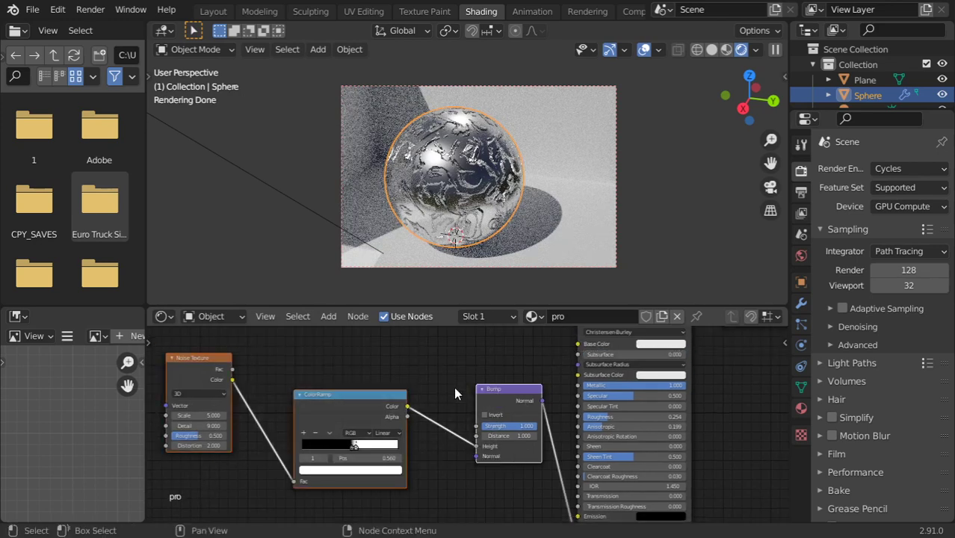
left_click(489, 399)
key("x")
left_click(372, 404)
key("x")
left_click(209, 364)
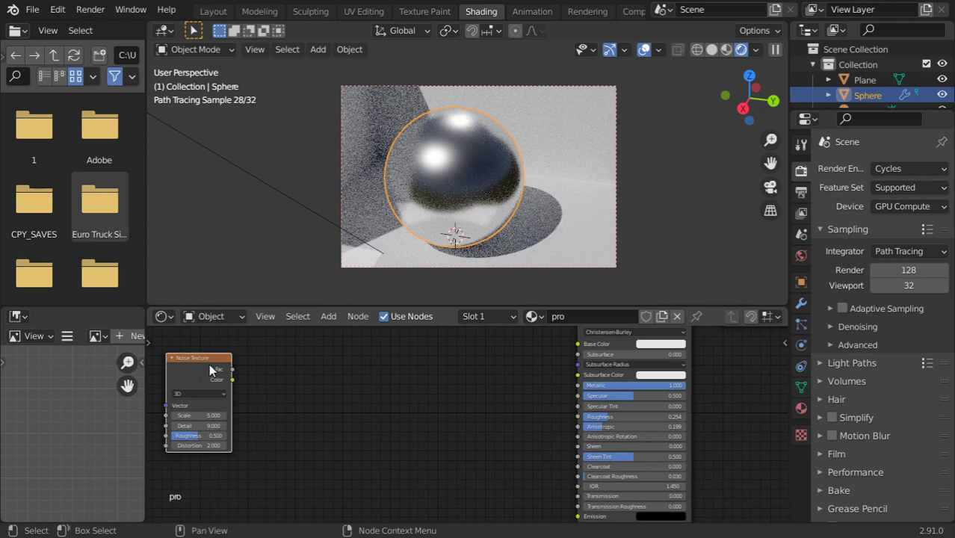
key("x")
Add a Bump node to the left of the Principled BSDF.
middle_click_drag(523, 384, 504, 484)
key("g")
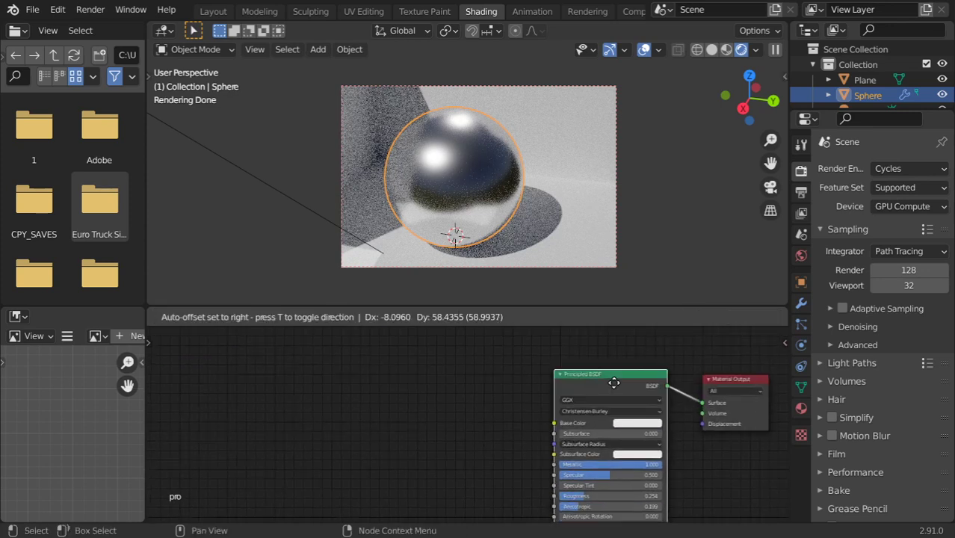
left_click(613, 360)
key("shift+a")
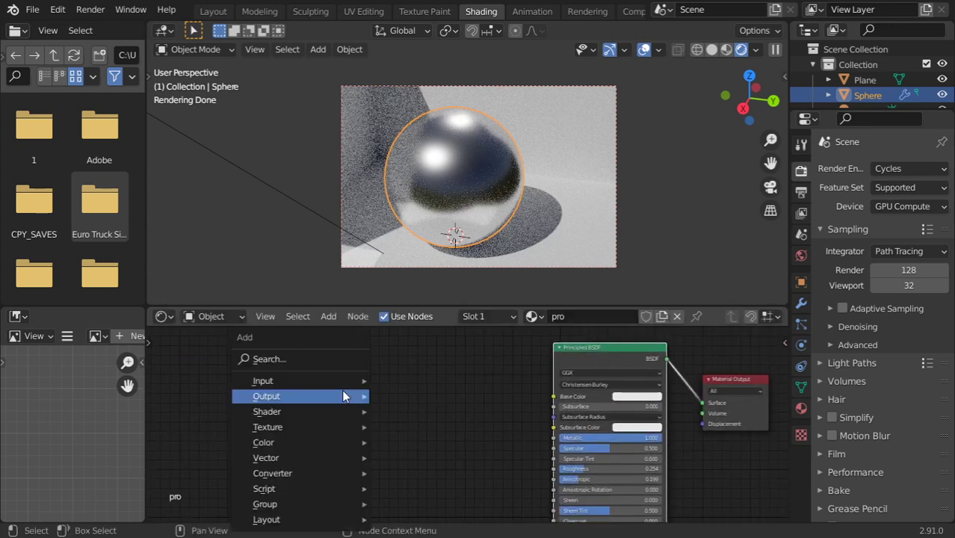
left_click(320, 363)
type("bu")
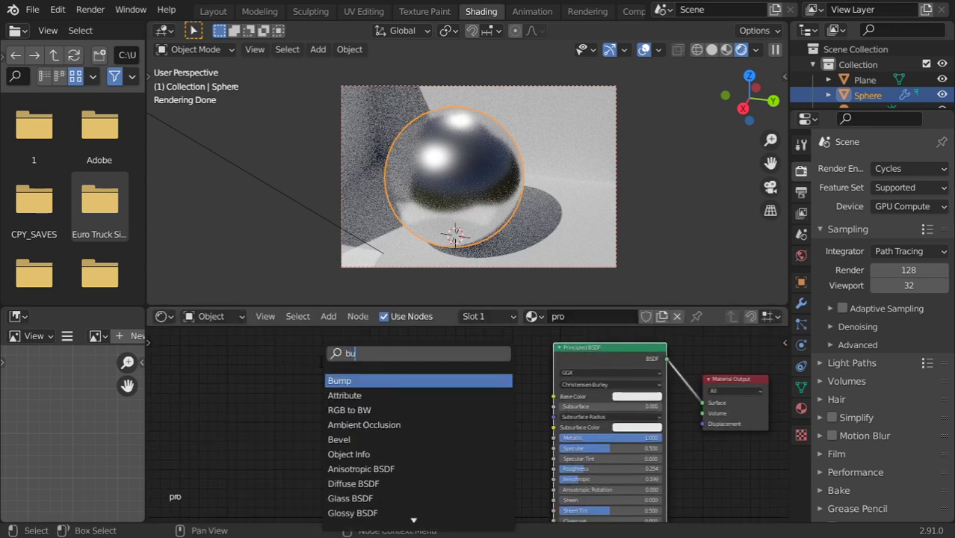
type("mp")
key("Return")
left_click(449, 421)
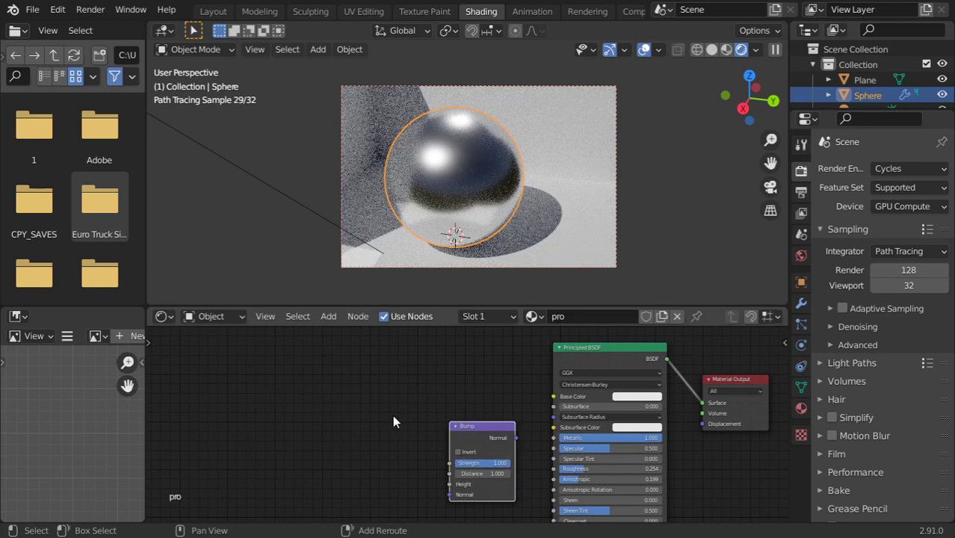
Add a ColorRamp left of the Bump and a Noise Texture at the far left.
key("shift+a")
left_click(330, 363)
type("co")
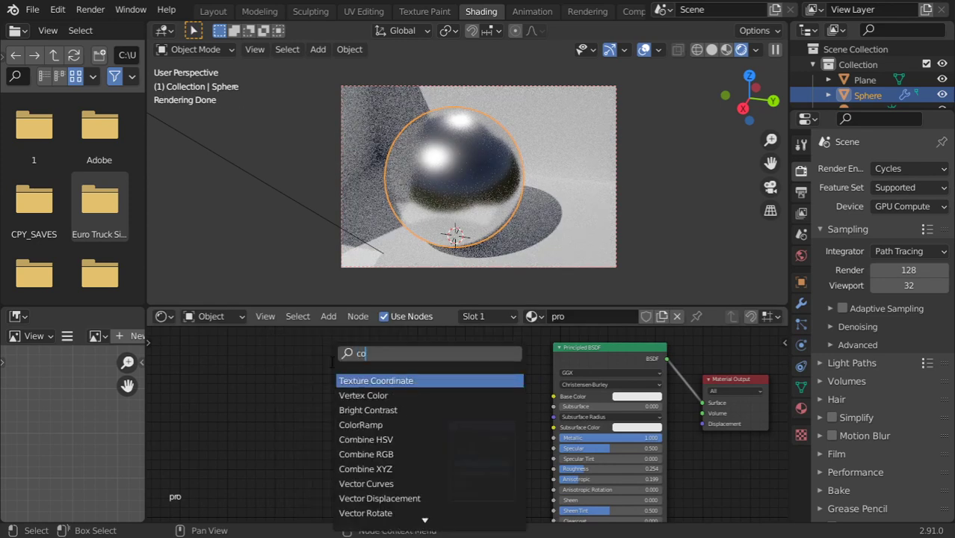
type("lor")
key("Return")
left_click(340, 445)
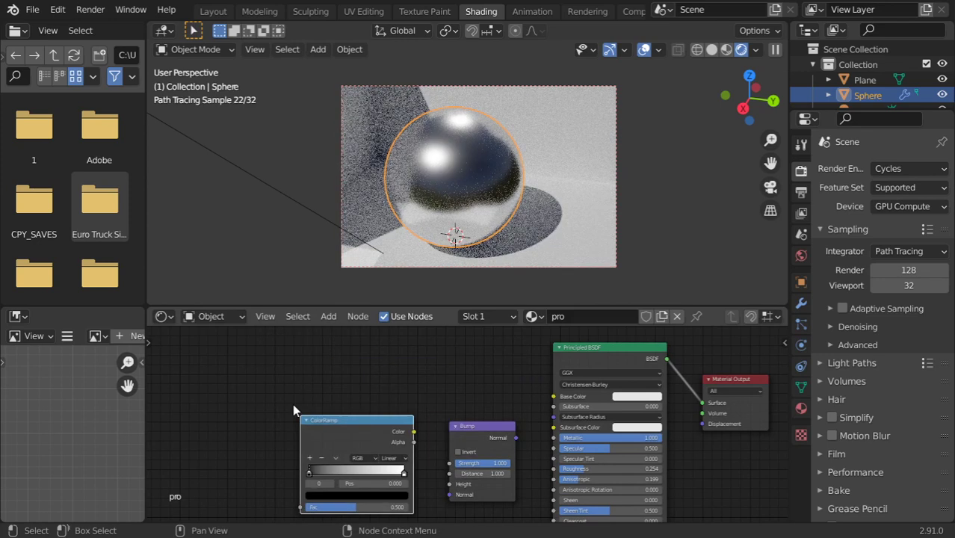
key("shift+a")
left_click(252, 360)
type("no")
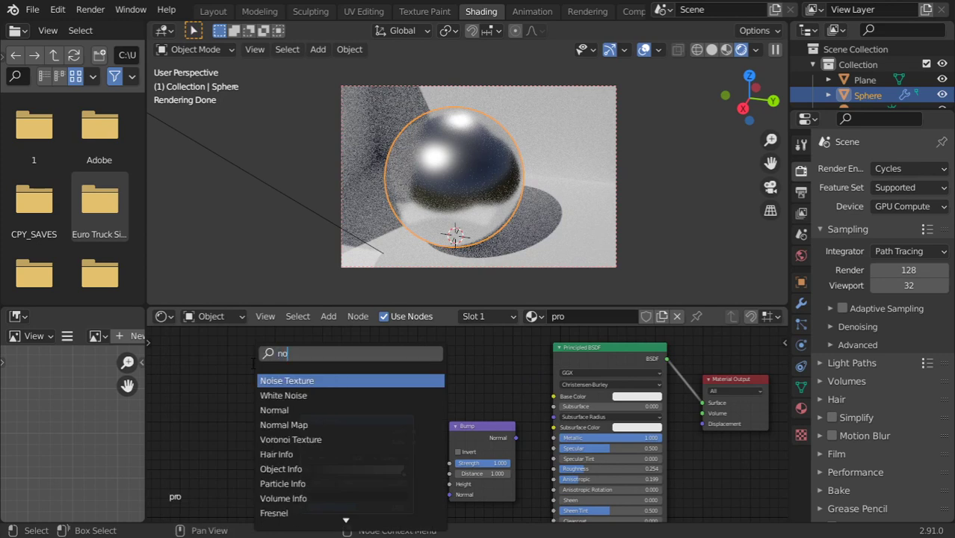
type("ise")
key("Return")
left_click(247, 452)
Connect Noise Color to ColorRamp Fac and preview the noise on the sphere.
middle_click_drag(249, 456, 261, 381)
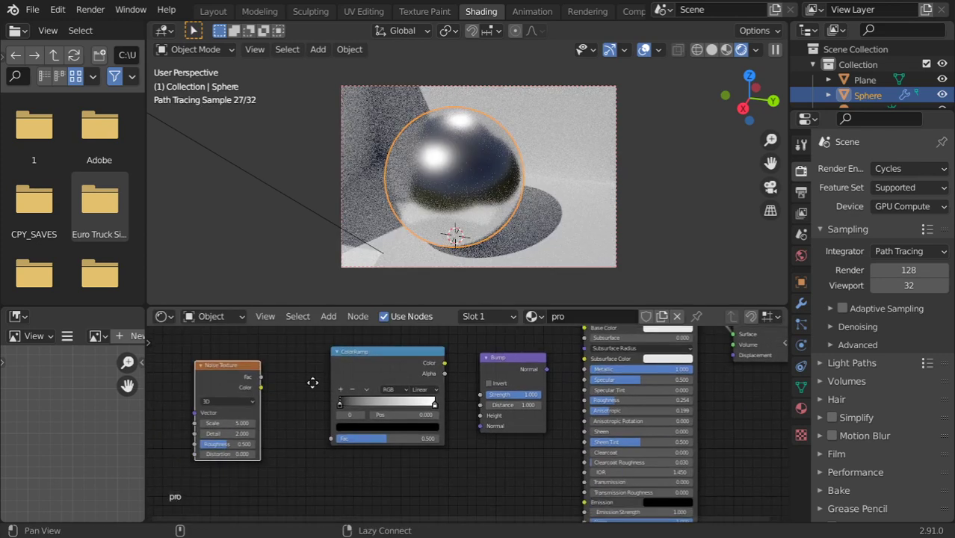
left_click_drag(261, 386, 338, 438)
left_click(224, 366, "ctrl+shift")
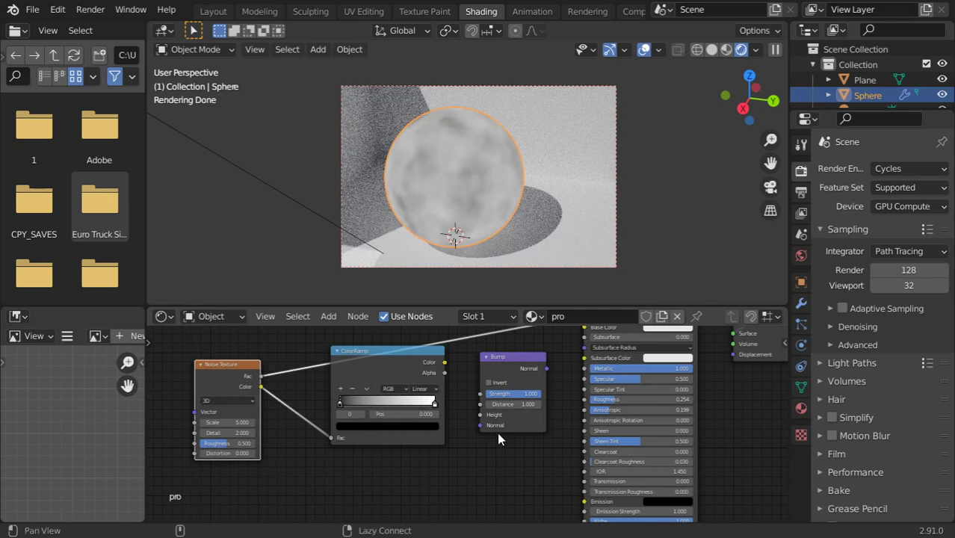
middle_click_drag(497, 432, 504, 484)
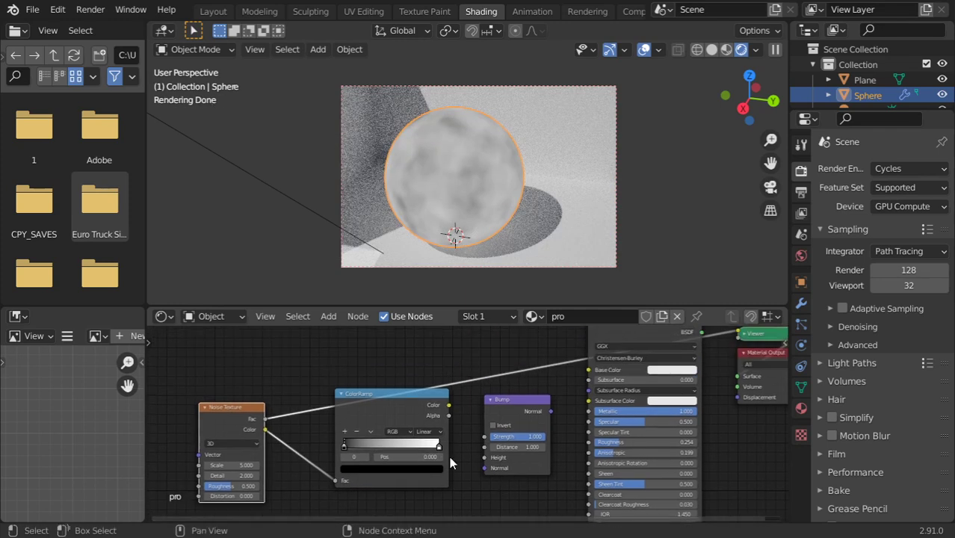
Give the Noise Texture Detail 20 and Distortion 4 for more swirl.
left_click(234, 473)
type("20")
key("Return")
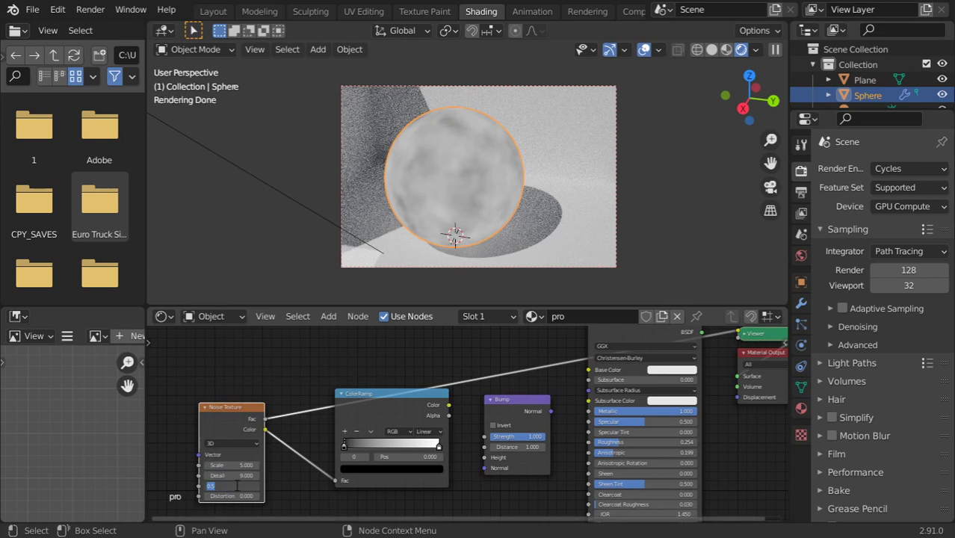
key("Return")
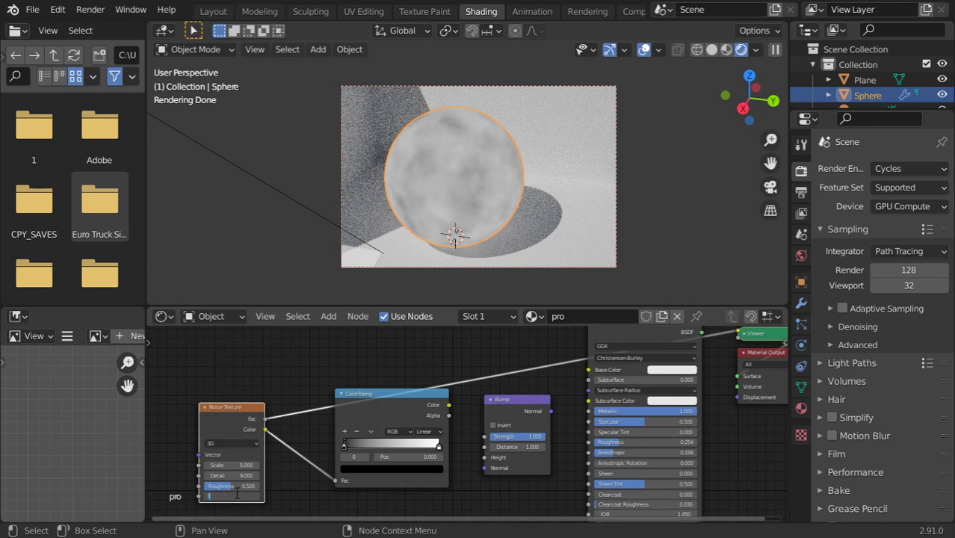
key("Return")
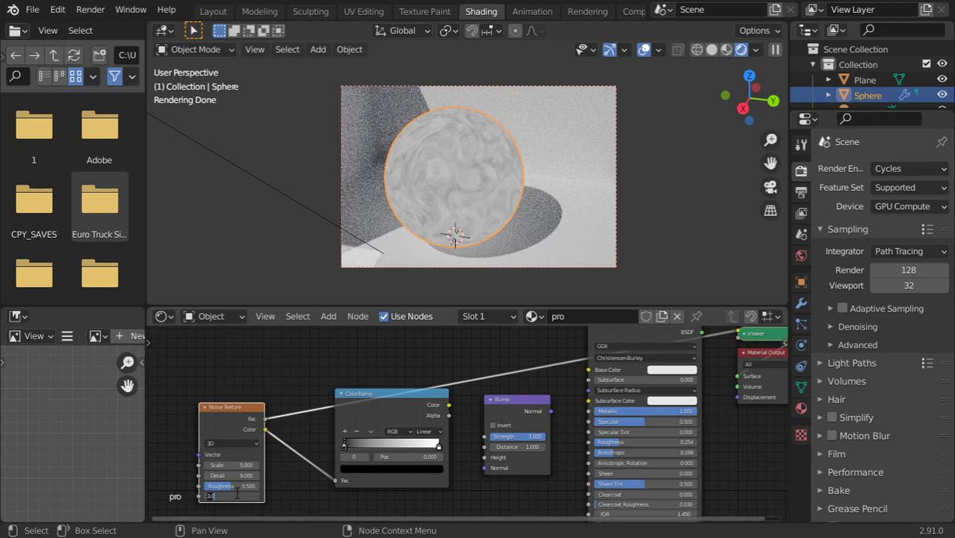
key("Return")
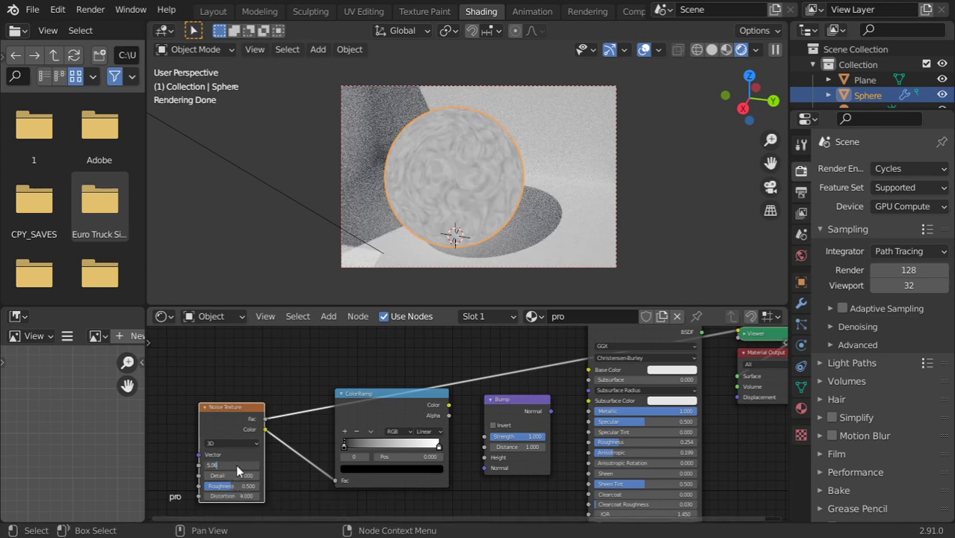
Settle the noise on Detail 8 and Scale 5 after trying larger scales.
key("Return")
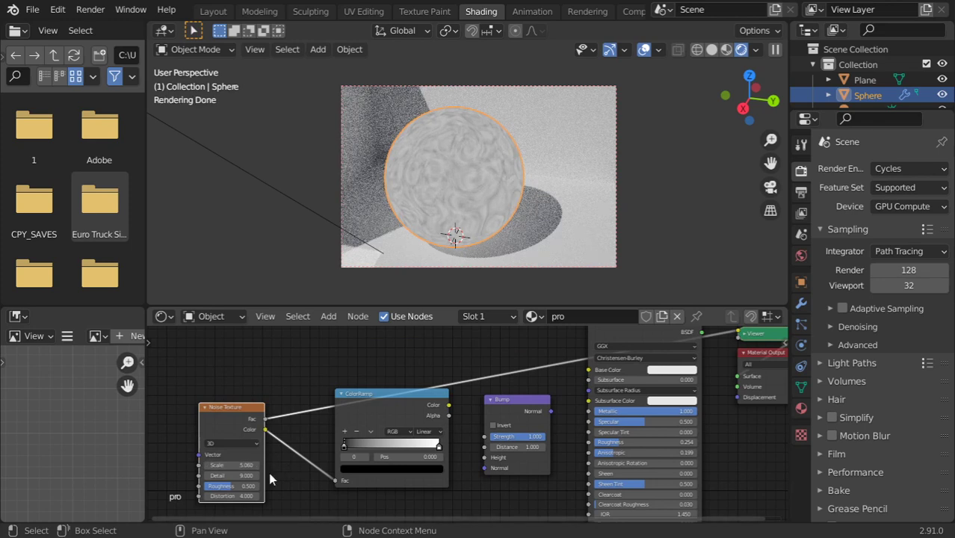
key("Return")
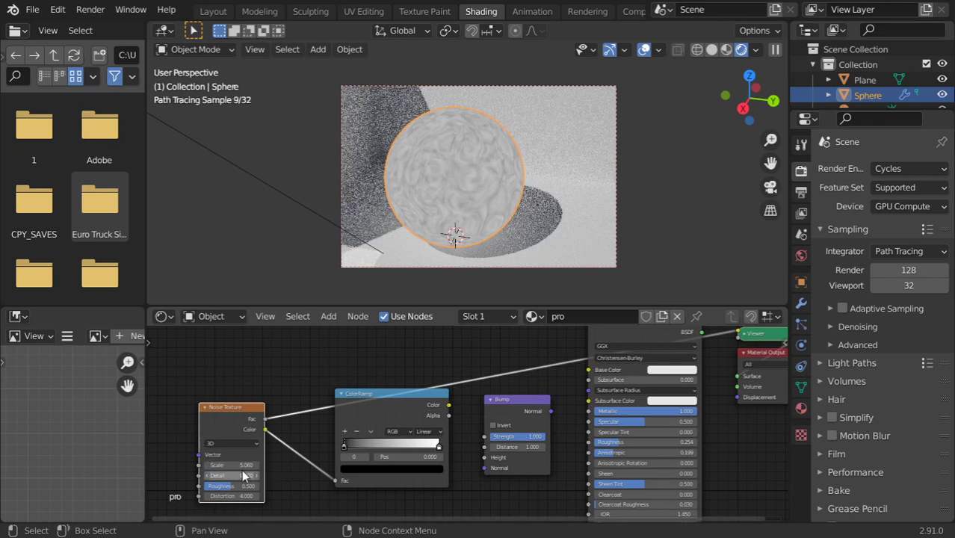
type("44")
key("Return")
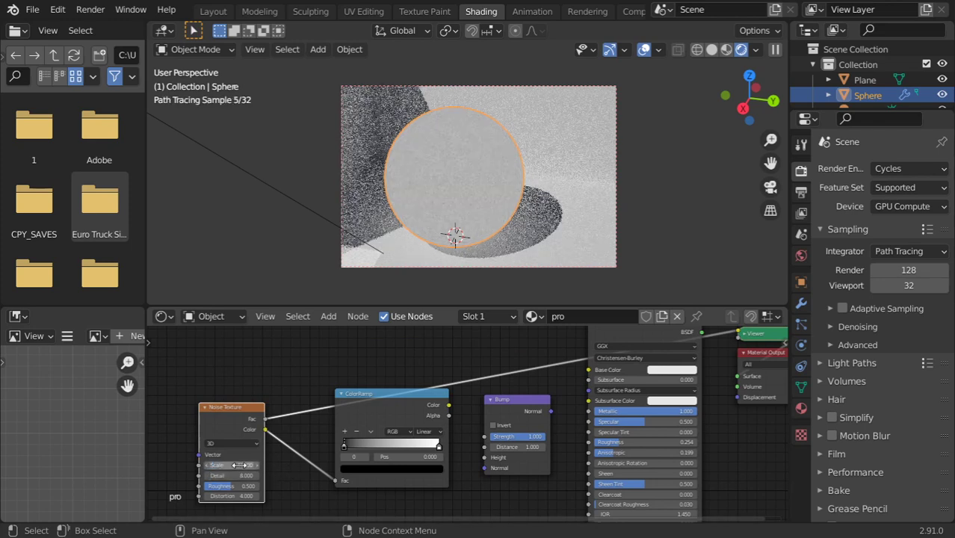
key("Return")
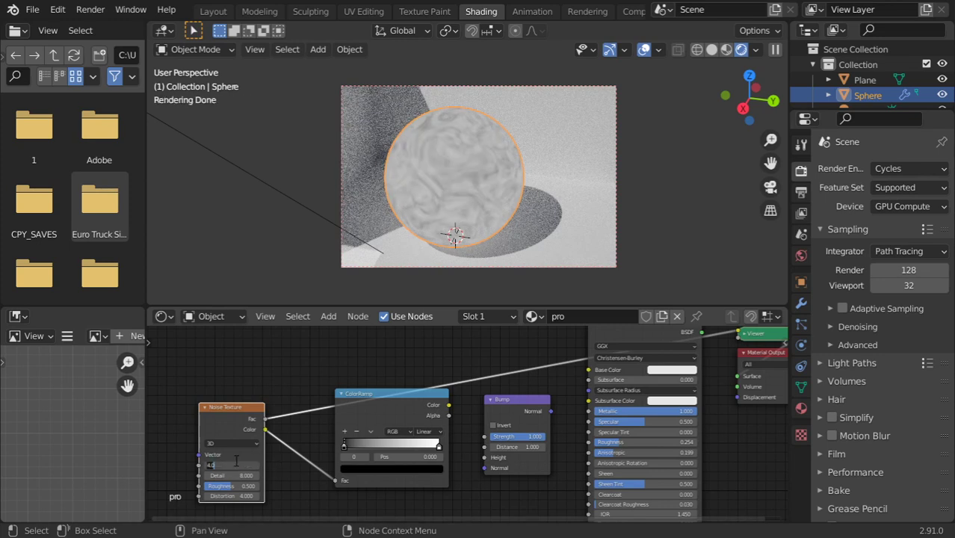
key("Return")
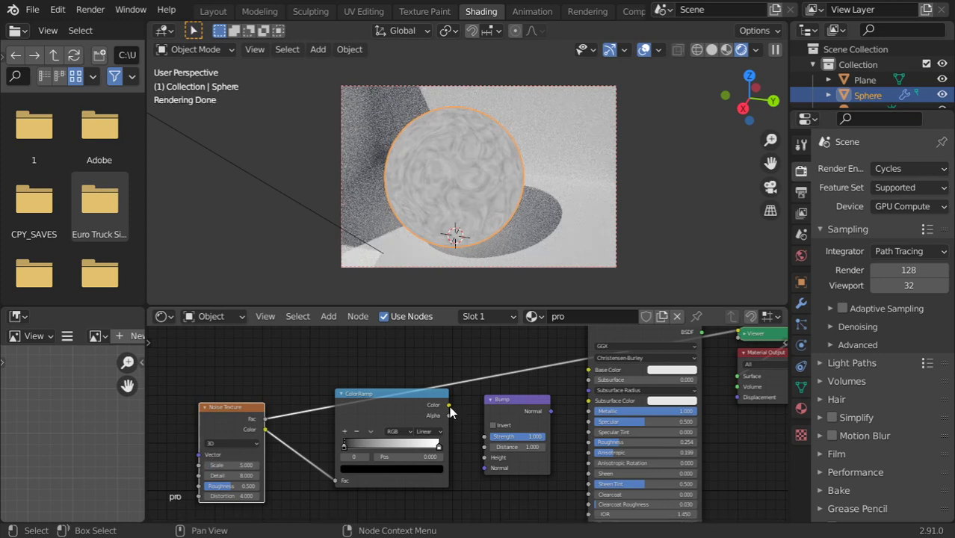
Wire ColorRamp Color into Bump Height and Bump Normal into the Principled BSDF Normal.
left_click_drag(448, 405, 484, 456)
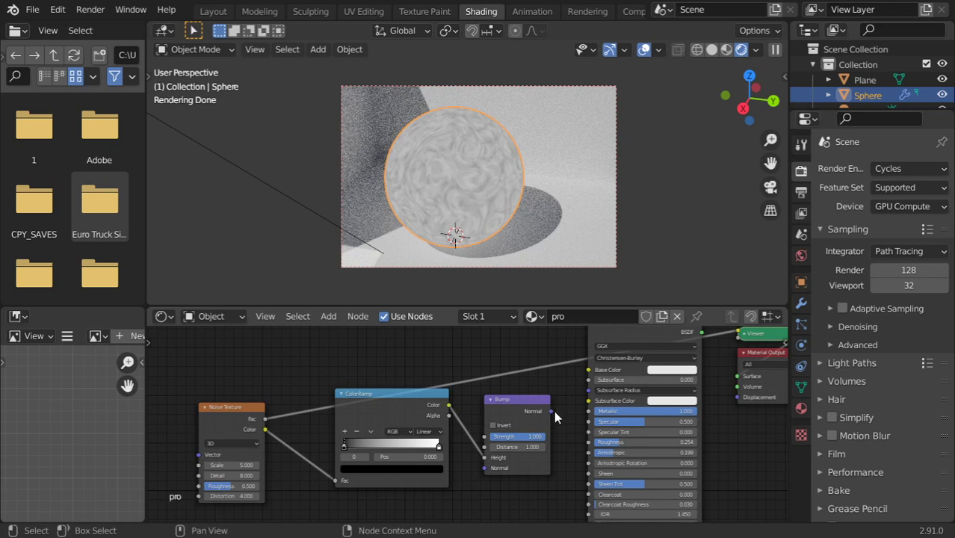
middle_click_drag(554, 410, 493, 372)
left_click_drag(468, 375, 498, 460)
middle_click_drag(498, 460, 465, 403)
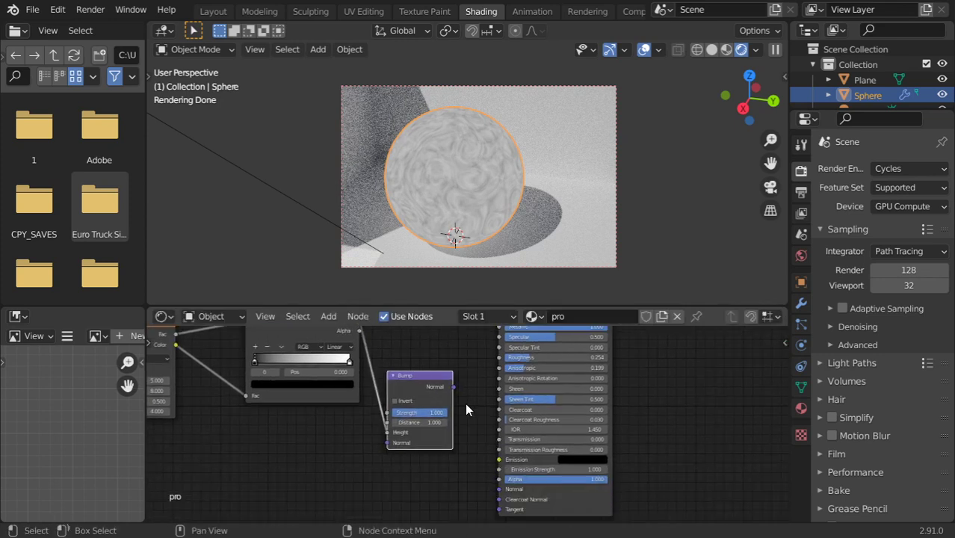
left_click_drag(453, 387, 499, 489)
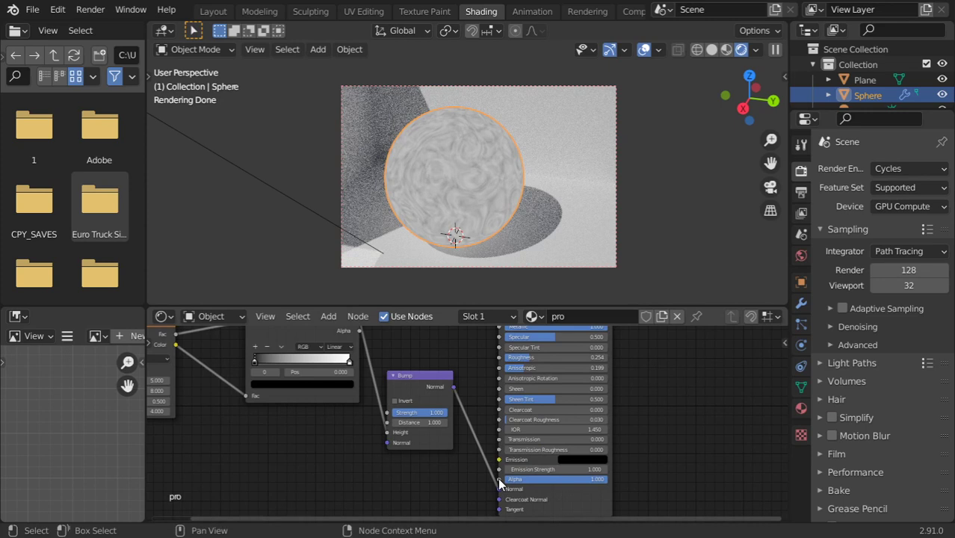
middle_click_drag(495, 372, 467, 483)
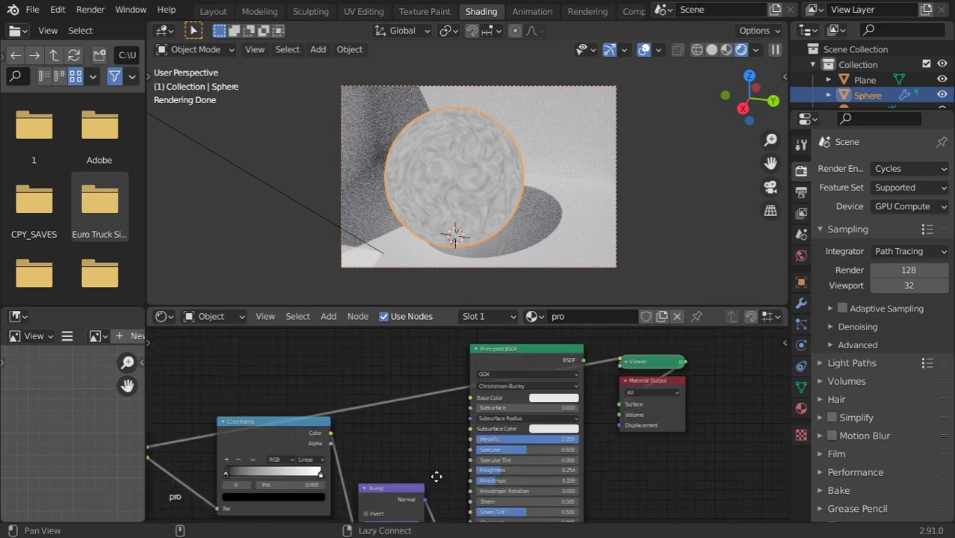
Zoom in on the sphere and set the Bump node's Strength to 0.400.
left_click(534, 356, "ctrl+shift")
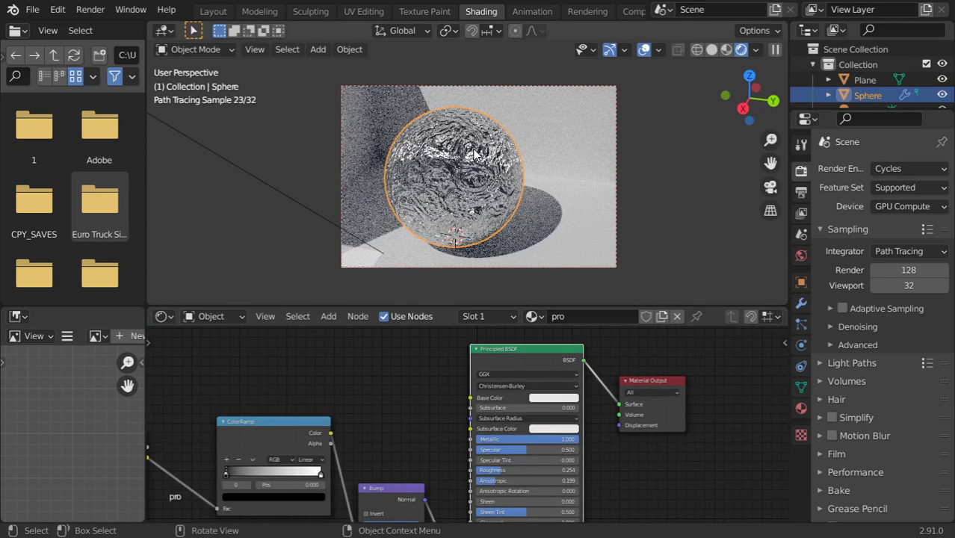
scroll(473, 146, "up", 2)
scroll(474, 146, "up", 1)
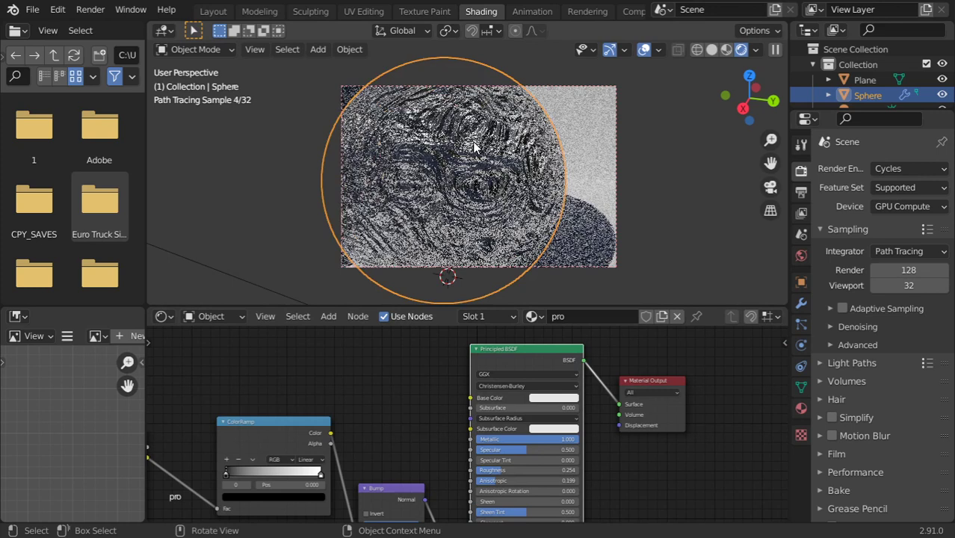
middle_click_drag(363, 416, 397, 329)
type("4")
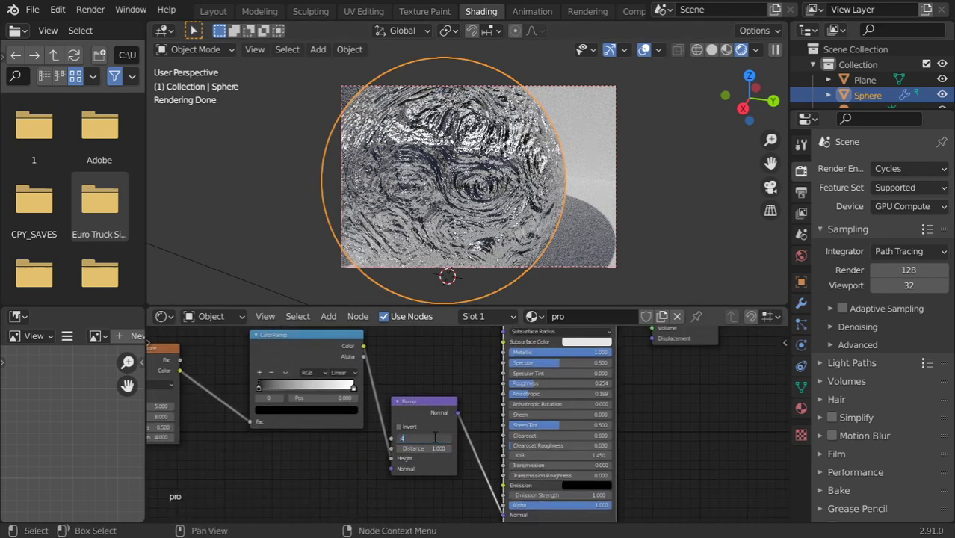
key("Return")
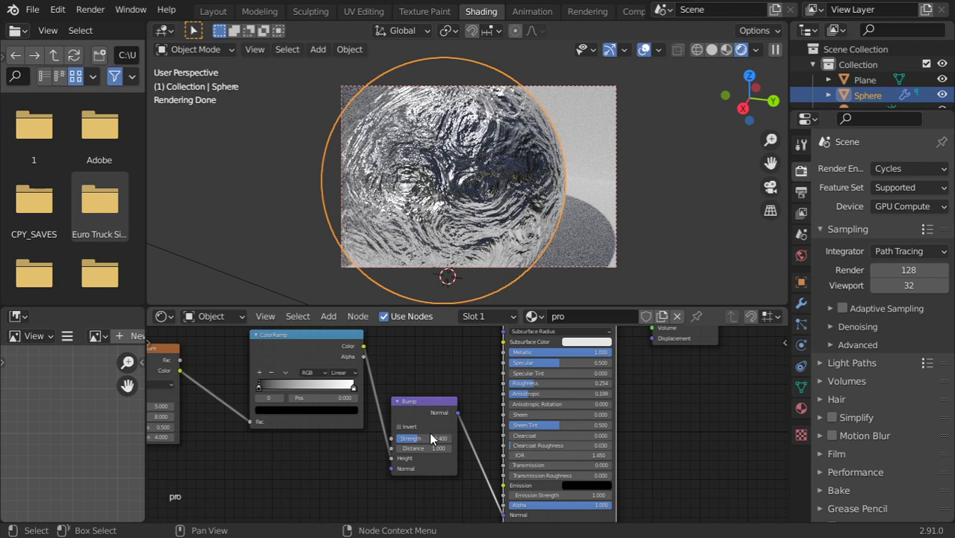
scroll(582, 395, "left", 6, "ctrl")
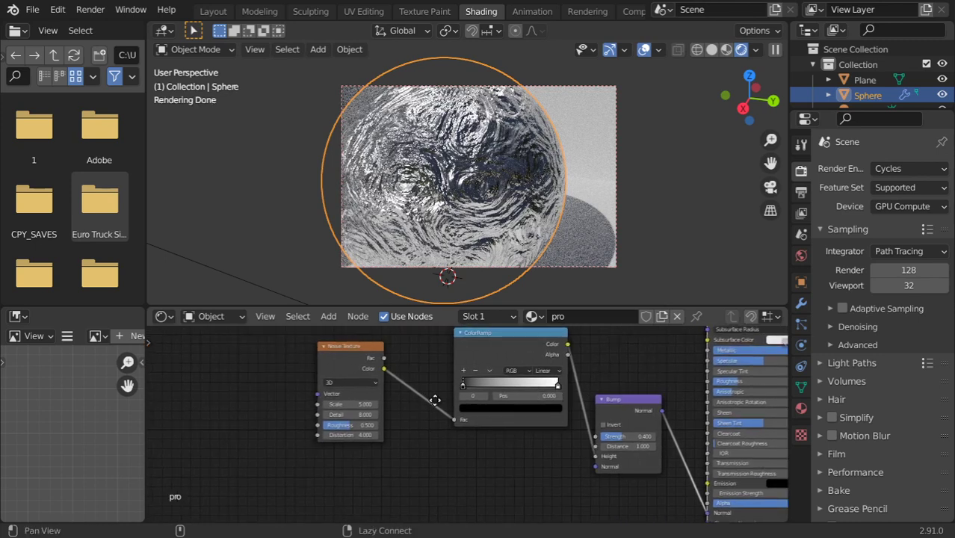
Move the Noise Texture left and drop a MixRGB node onto its ColorRamp link.
middle_click_drag(343, 352, 404, 385)
left_click_drag(405, 385, 260, 369)
key("shift+a")
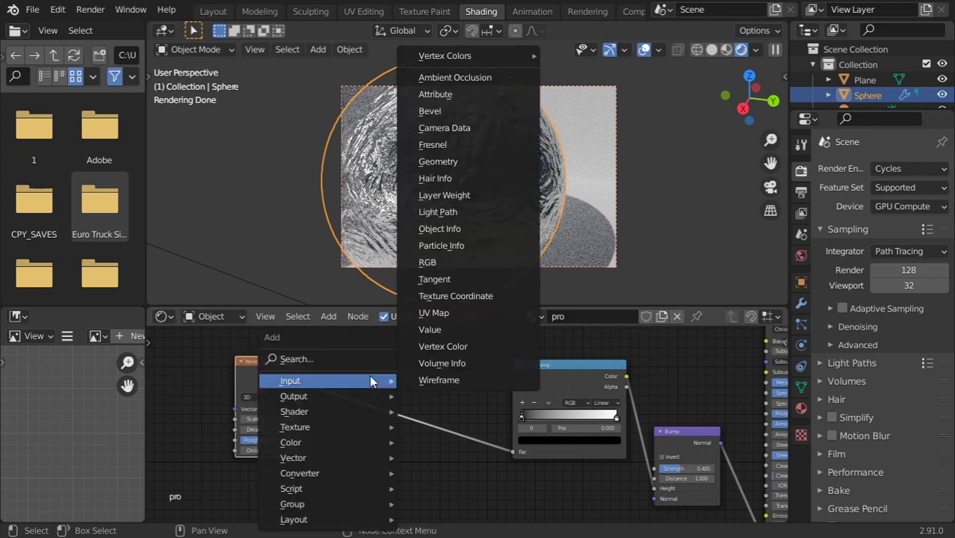
left_click(352, 360)
type("mi")
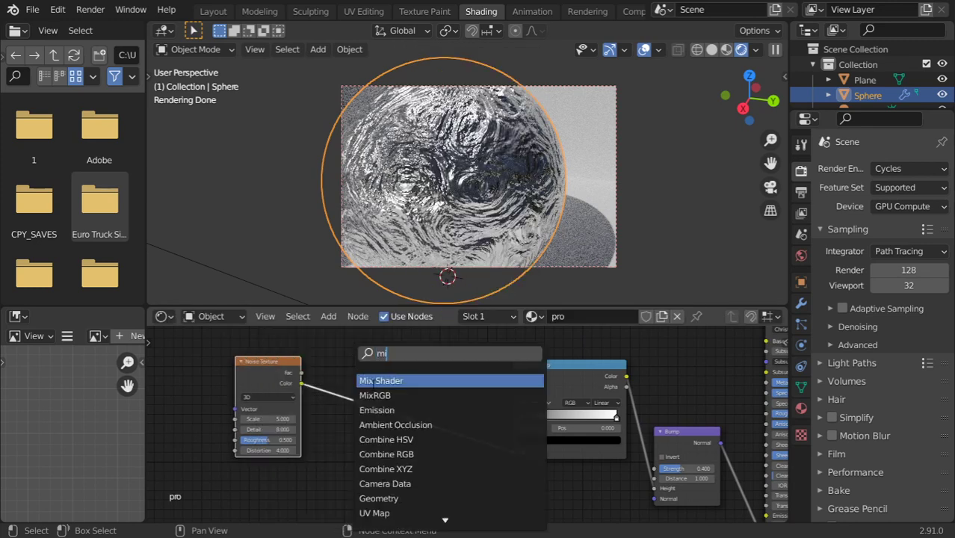
type("x")
left_click(377, 395)
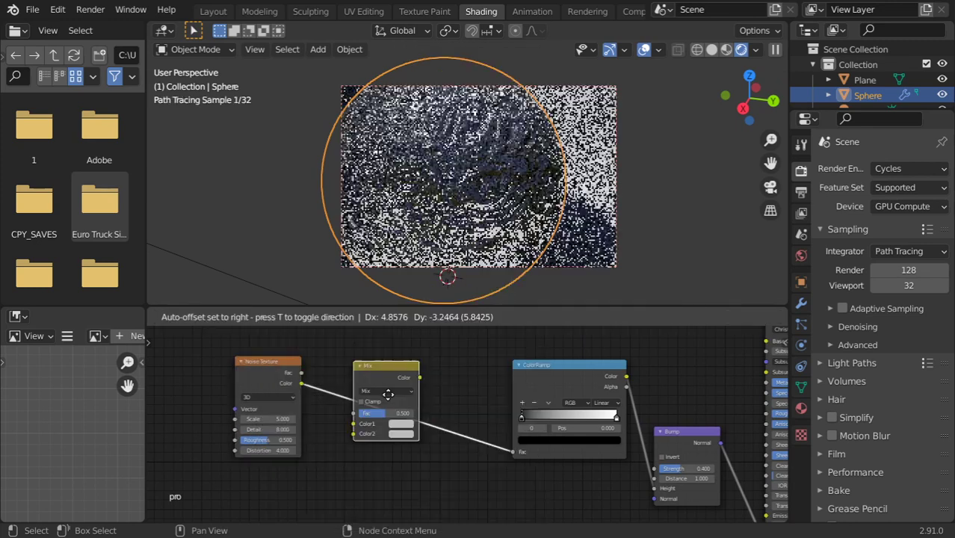
left_click(432, 412)
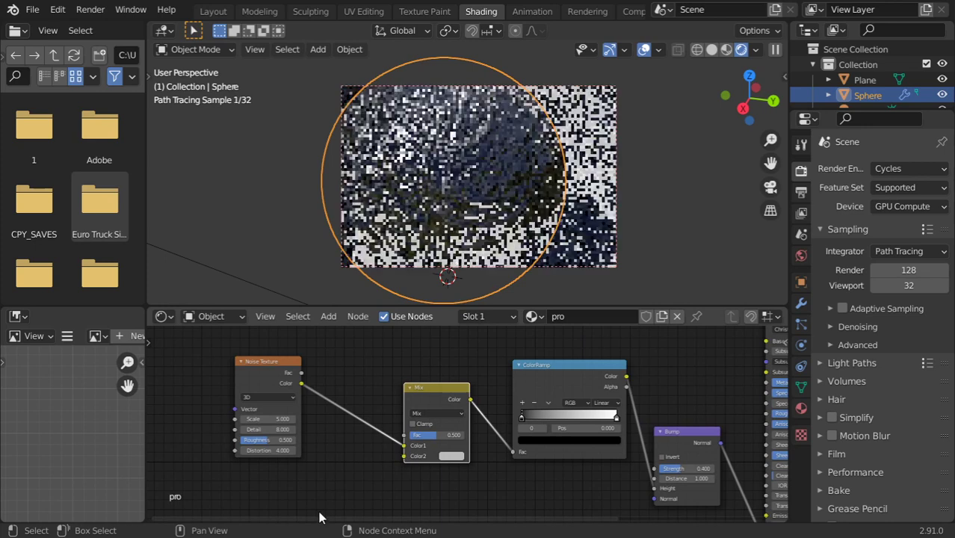
key("shift+a")
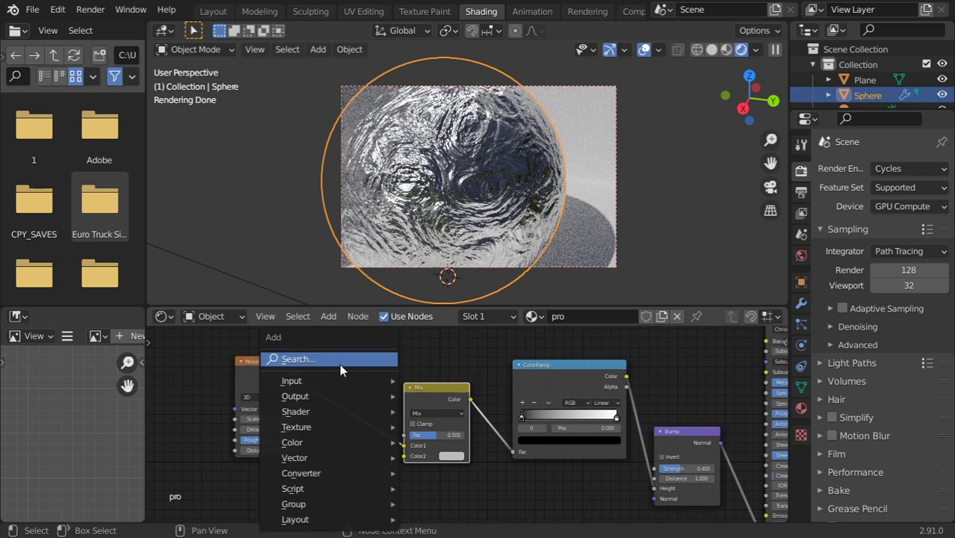
mouse_move(296, 427)
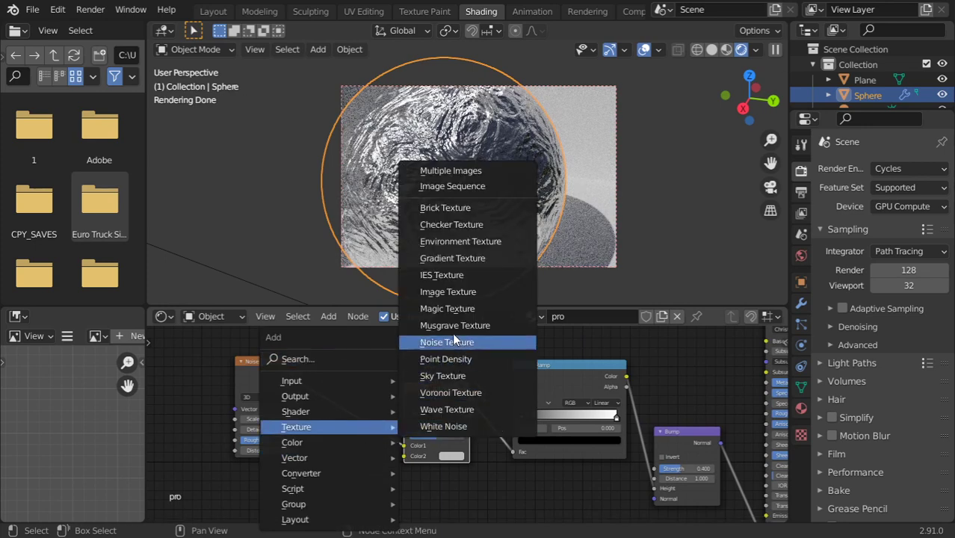
Add a Magic Texture below the noise, wire it to Mix Color2, and preview it.
left_click(452, 309)
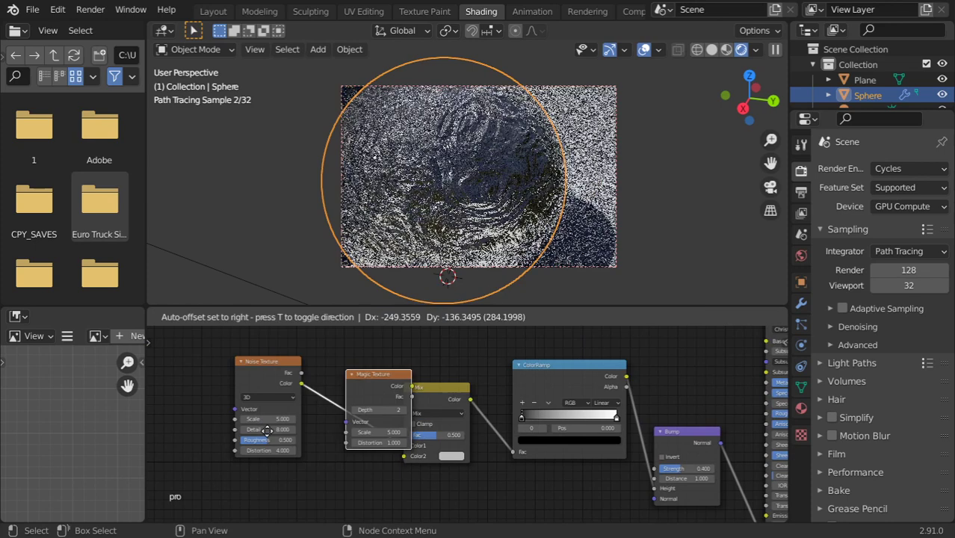
left_click(332, 491)
middle_click_drag(335, 493, 312, 443)
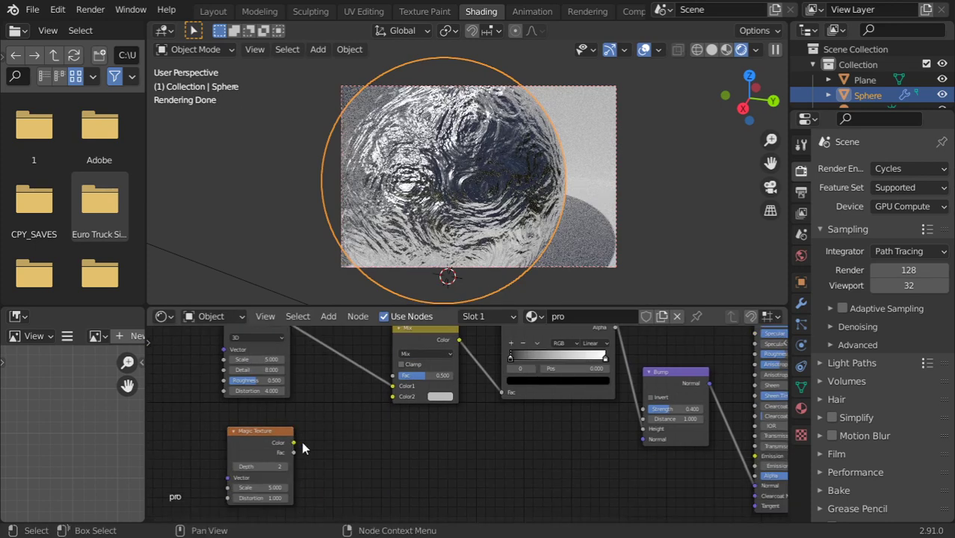
left_click_drag(294, 443, 392, 397)
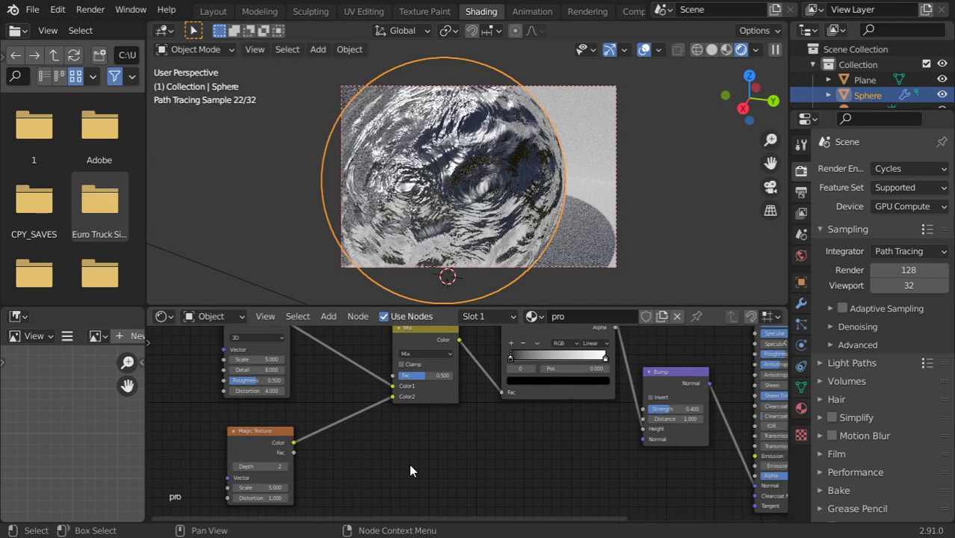
left_click(267, 438, "ctrl+shift")
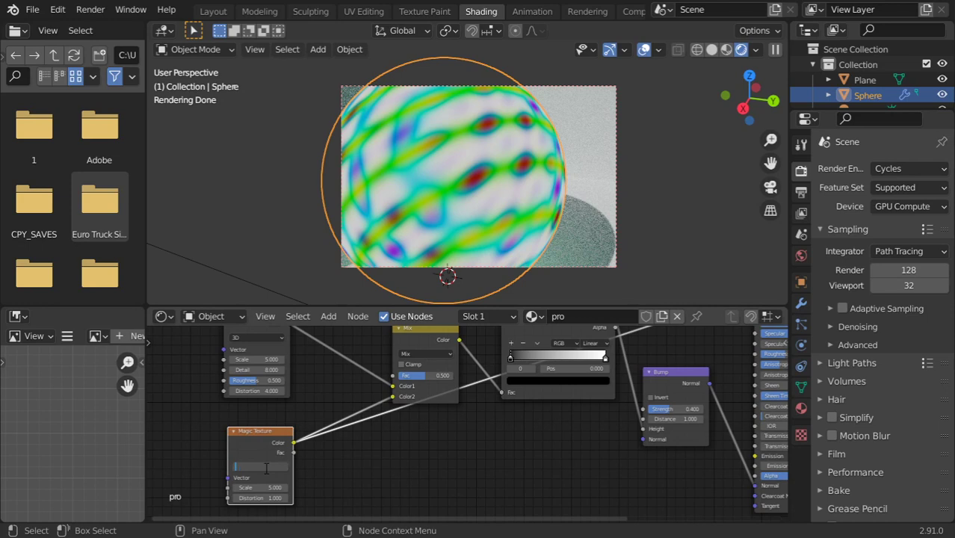
left_click(277, 468)
type("2")
Set the Magic Texture to depth 2, scale 3, distortion 0.7, then preview the Mix.
key("Return")
left_click(257, 489)
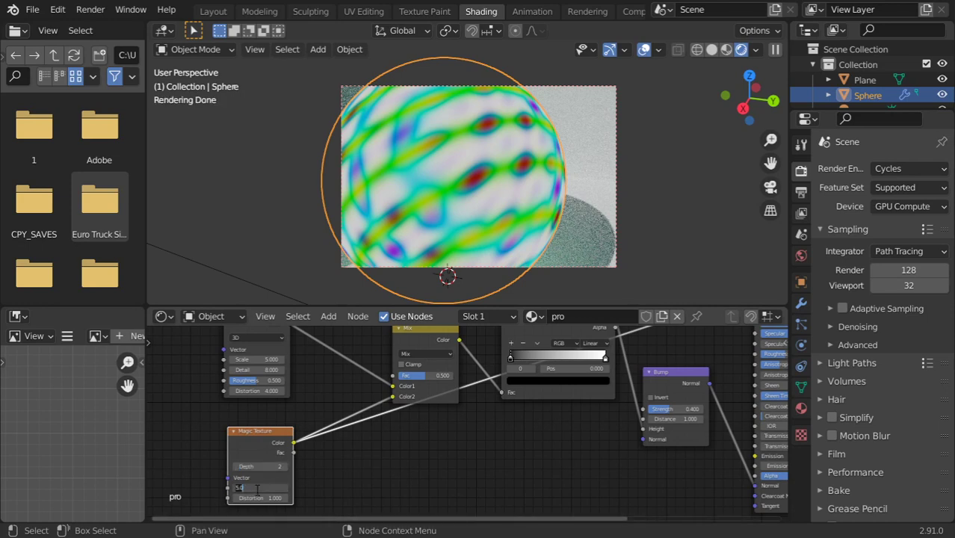
type("3")
key("Return")
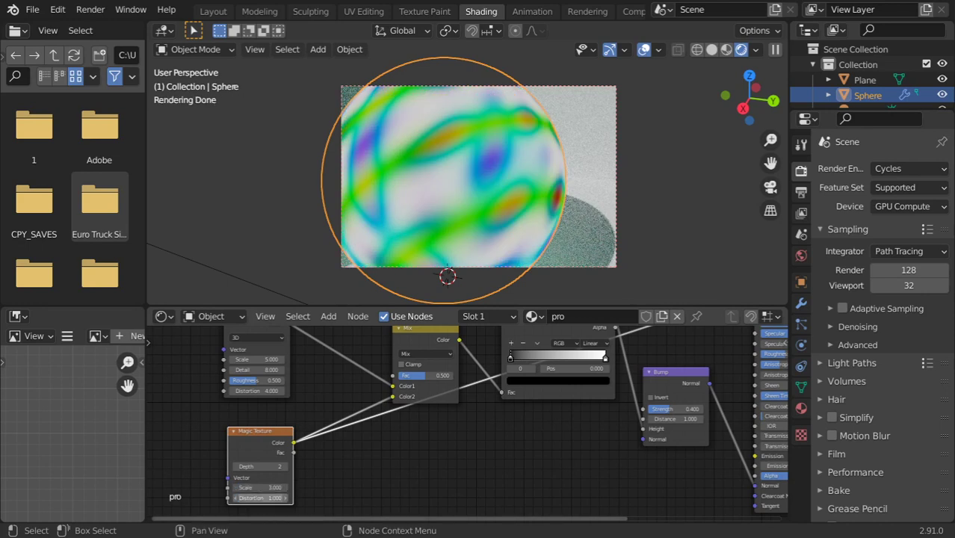
type("3")
type("0.700")
key("Return")
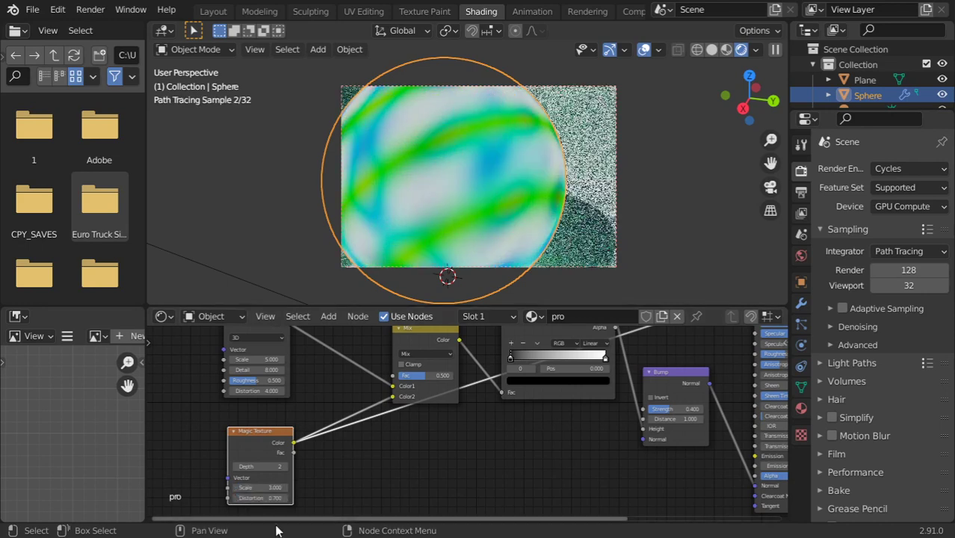
left_click(433, 344, "ctrl+shift")
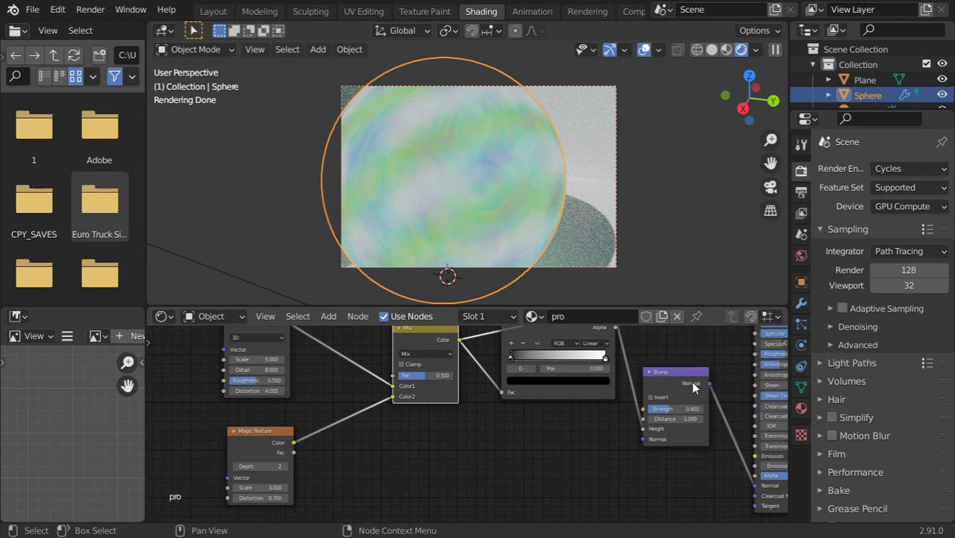
Reconnect the Principled BSDF to the output so the sphere renders as metal.
middle_click_drag(700, 437, 500, 508)
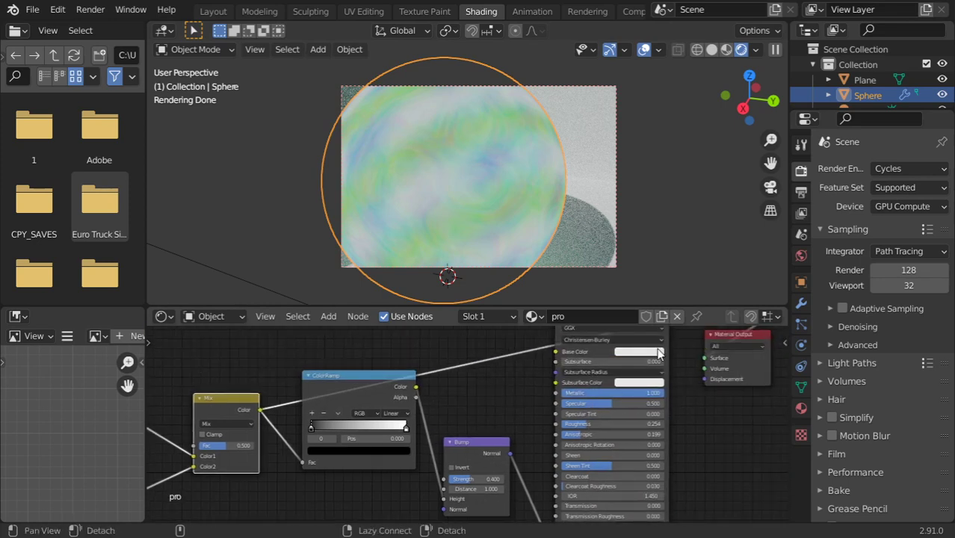
middle_click_drag(643, 329, 620, 373)
left_click(617, 385, "ctrl+shift")
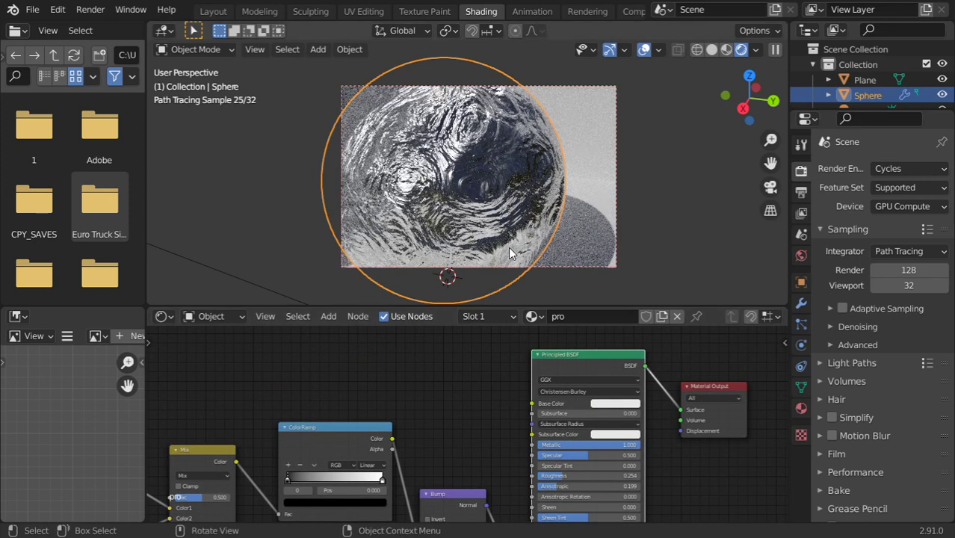
Pull the ColorRamp's white stop and black stop inward toward the middle.
middle_click_drag(401, 450, 469, 398)
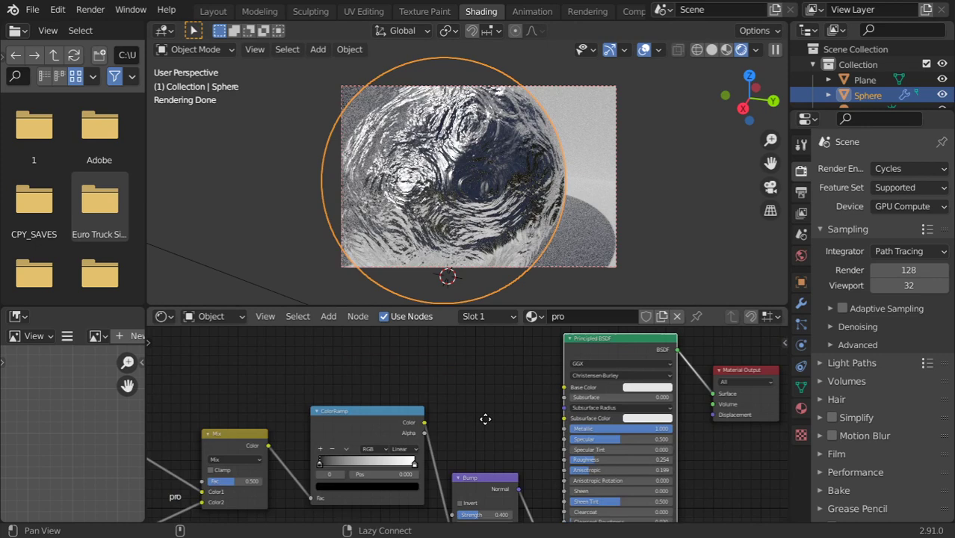
left_click(450, 430)
left_click_drag(450, 430, 426, 427)
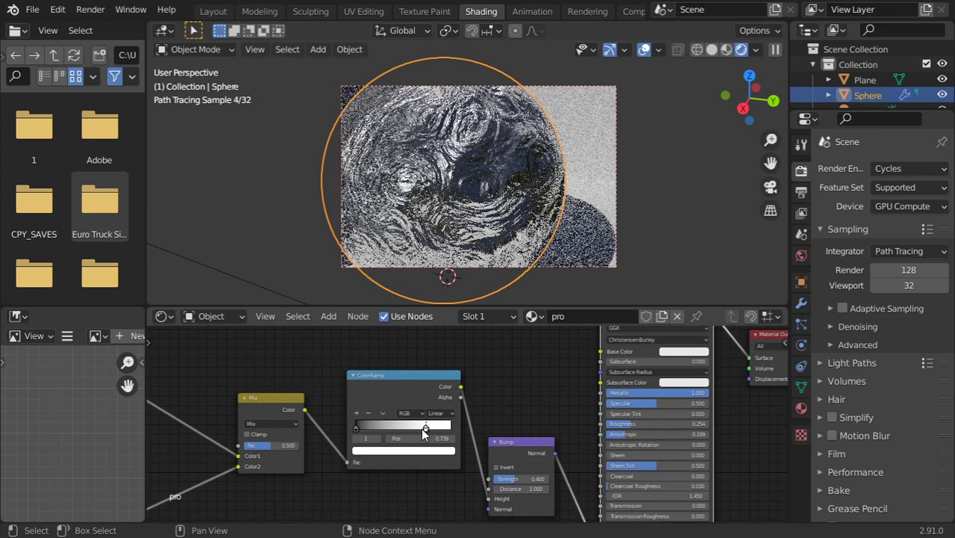
mouse_move(358, 425)
left_mouse_down()
mouse_move(420, 429)
mouse_move(419, 438)
mouse_move(410, 435)
left_mouse_up()
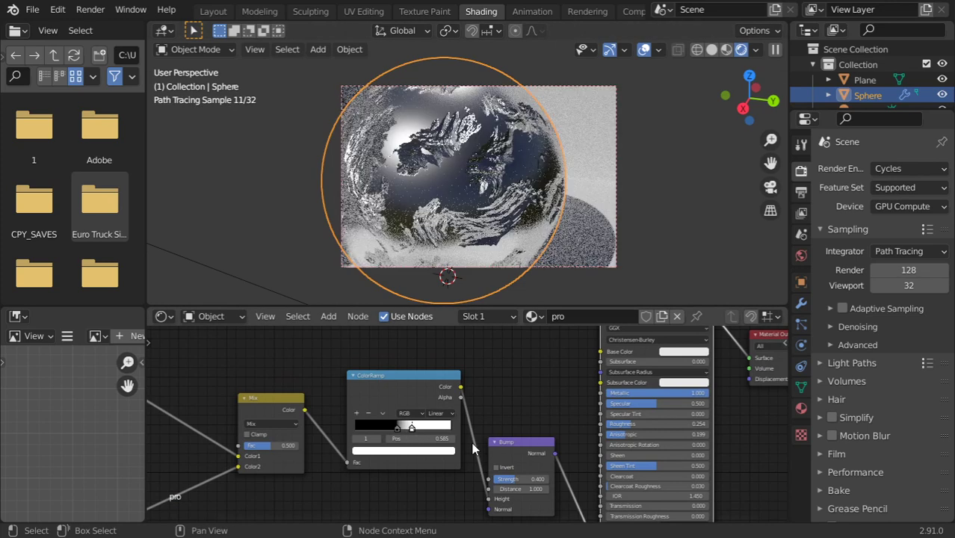
Tick Invert on the Bump node and orbit to check the sphere.
left_click(496, 467)
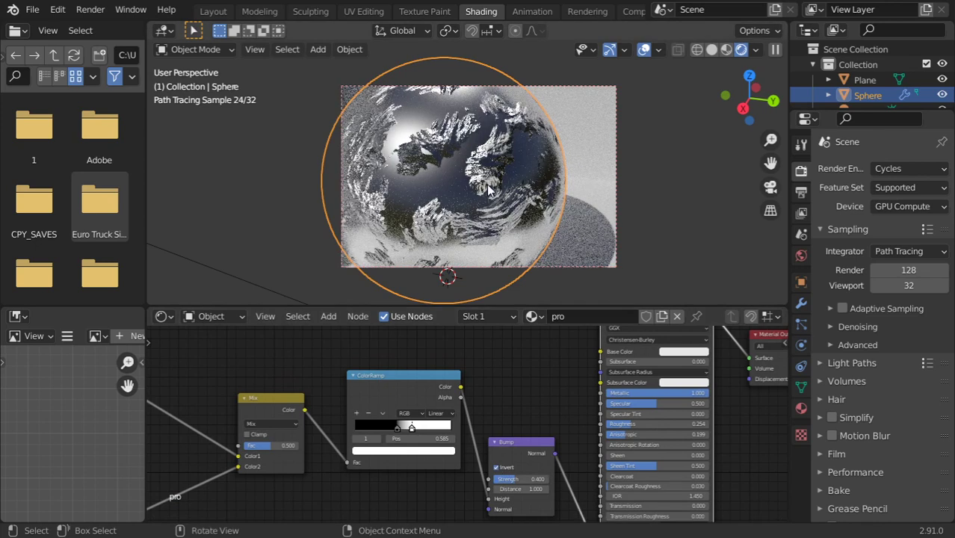
mouse_move(522, 188)
middle_mouse_down()
mouse_move(527, 212)
mouse_move(515, 224)
middle_mouse_up()
scroll(493, 254, "down", 2)
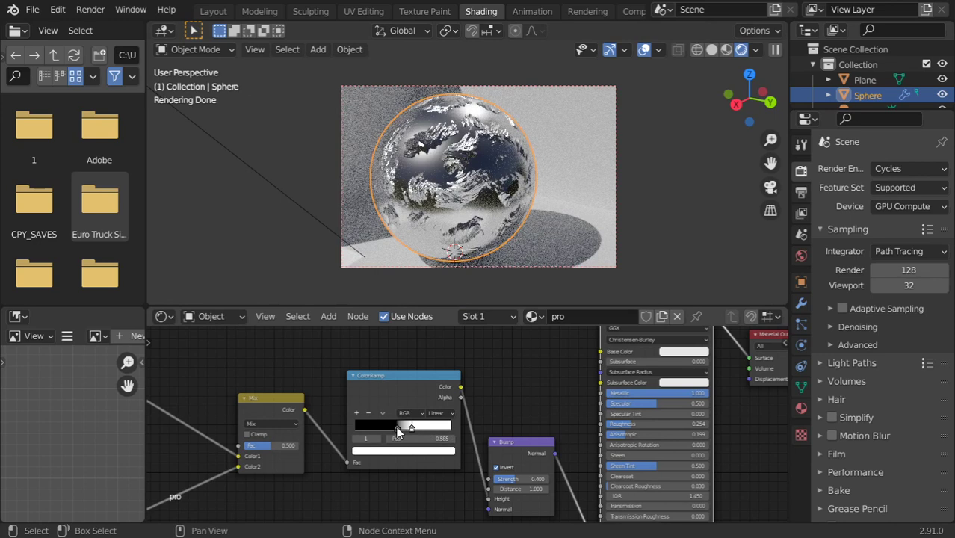
Move the ColorRamp stop to 0.427 while previewing, then restore the metal shader.
left_click_drag(396, 431, 396, 434)
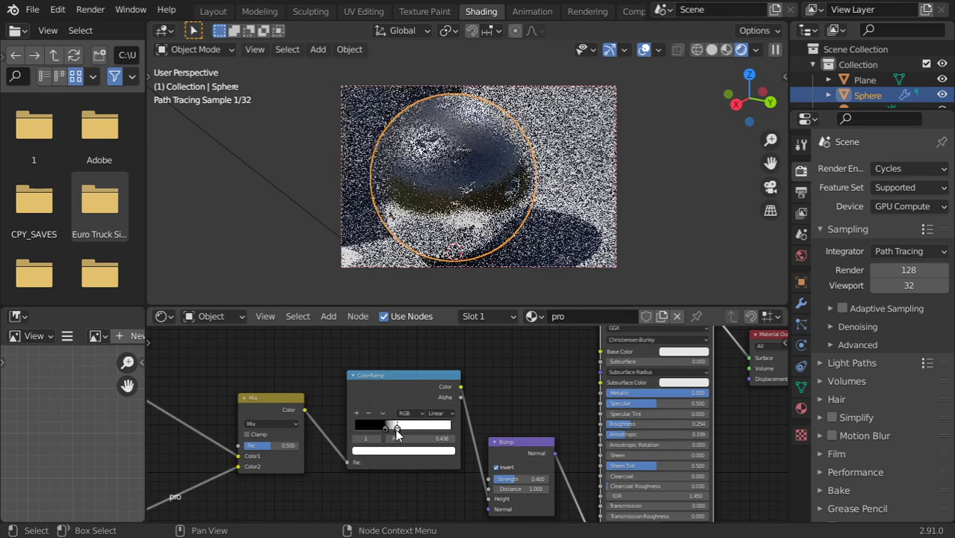
left_click(412, 387, "ctrl+shift")
mouse_move(396, 430)
left_mouse_down()
mouse_move(410, 432)
mouse_move(389, 433)
mouse_move(396, 434)
left_mouse_up()
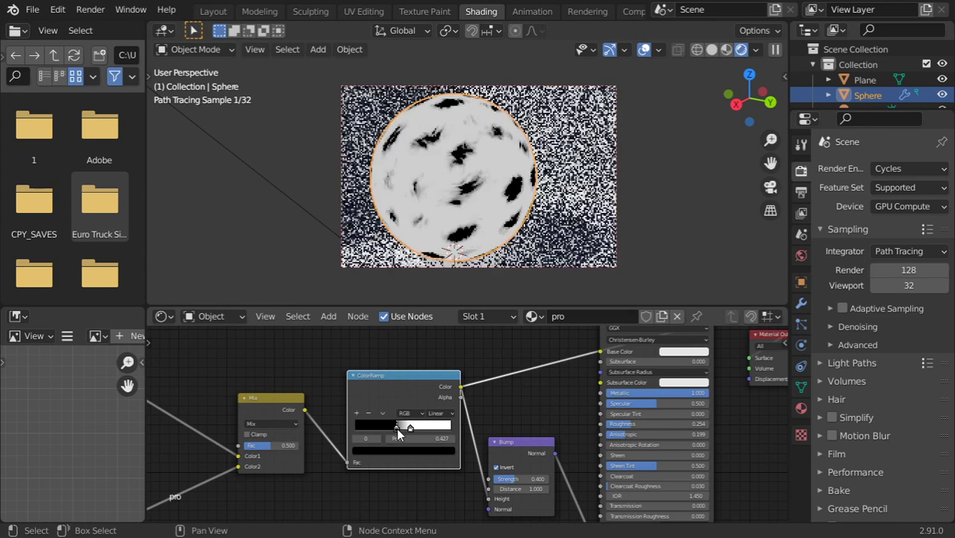
left_click(641, 353, "ctrl+shift")
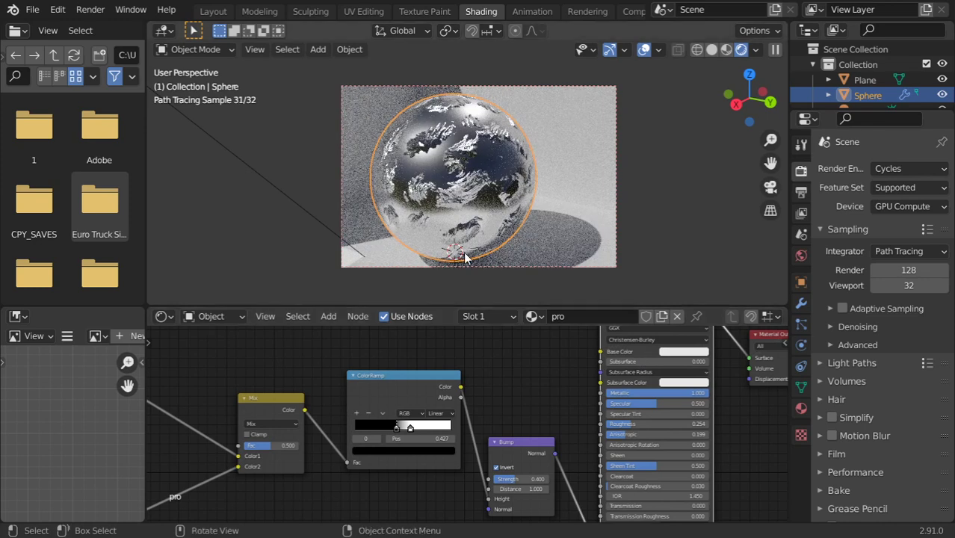
Untick Bump Invert, set Bump Strength to 0.679, and restore the metal shader.
left_click_drag(515, 479, 550, 486)
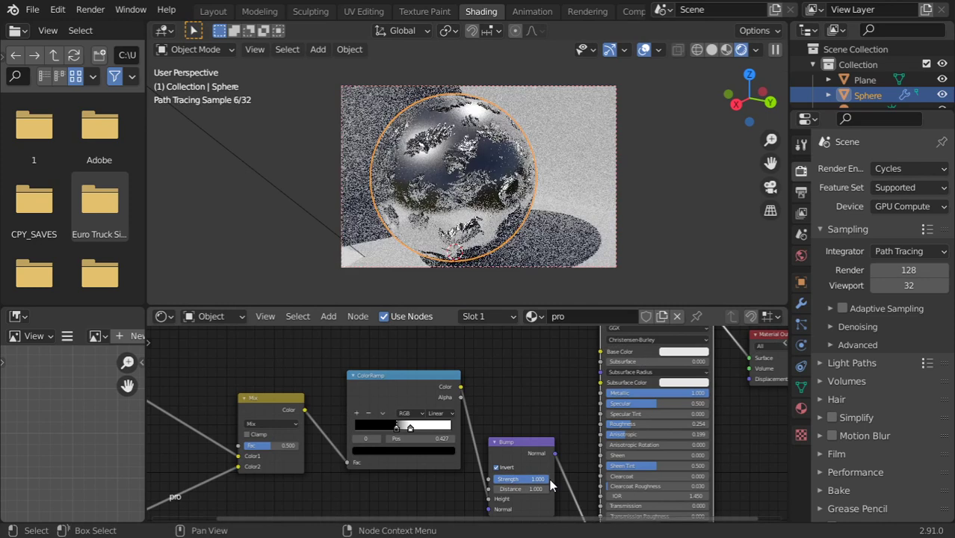
left_click(496, 467)
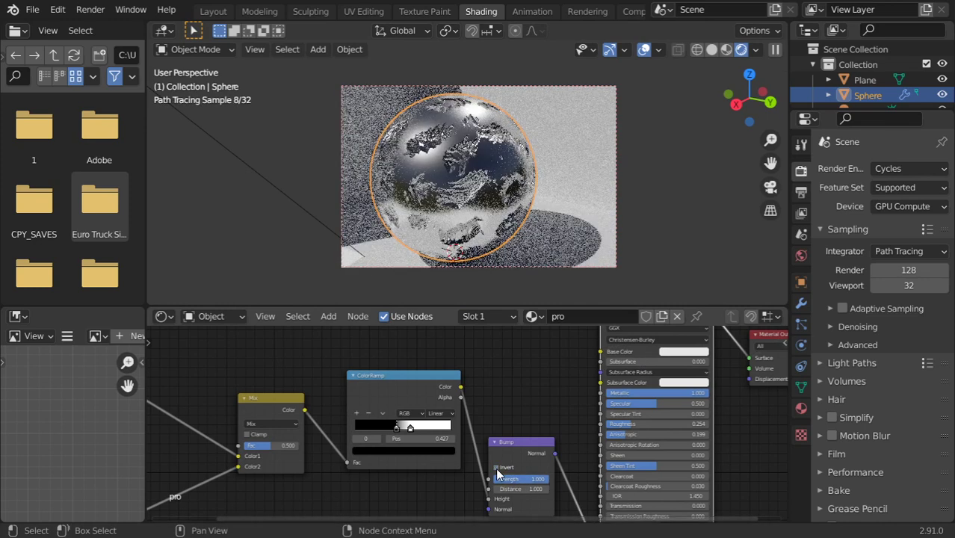
left_click(395, 388, "ctrl+shift")
left_click(509, 446, "ctrl+shift")
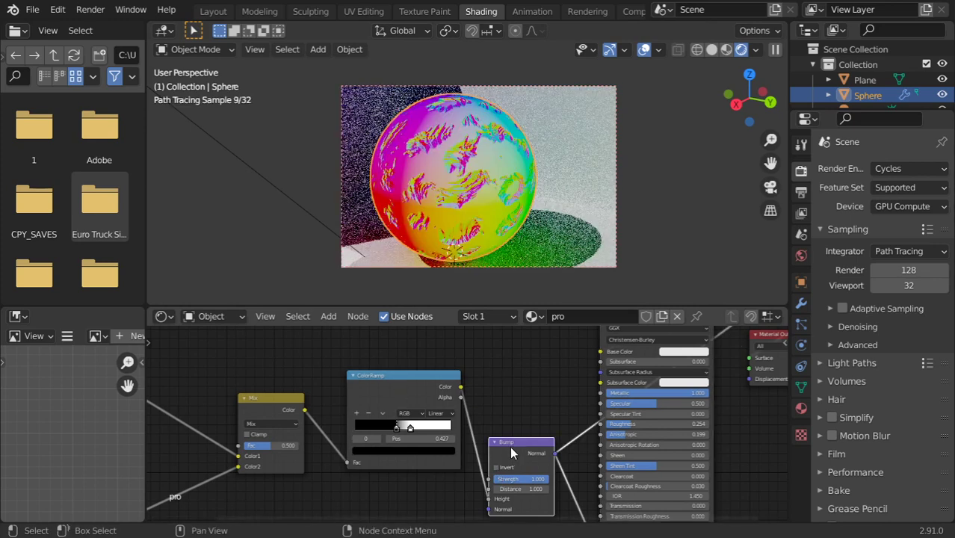
mouse_move(532, 478)
left_mouse_down()
mouse_move(501, 484)
mouse_move(532, 484)
left_mouse_up()
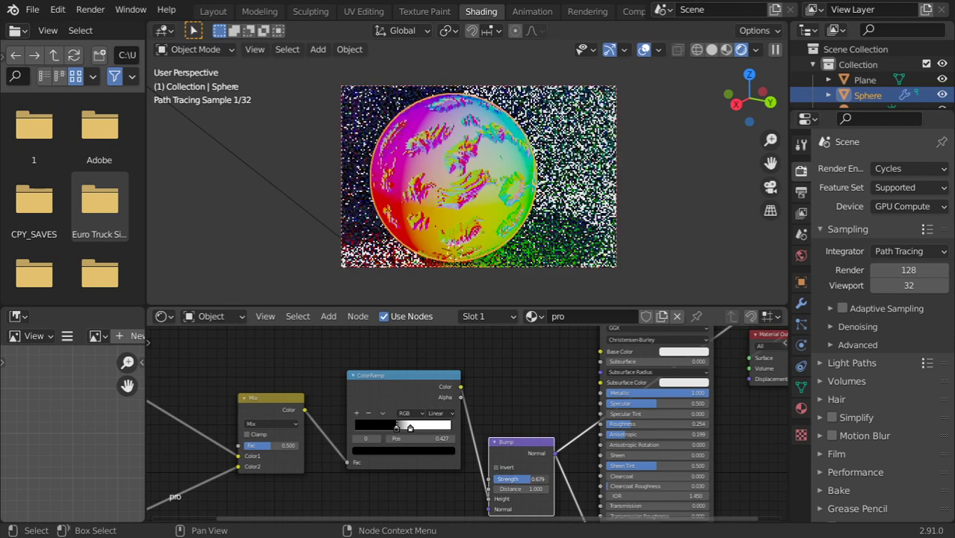
left_click(637, 352, "ctrl+shift")
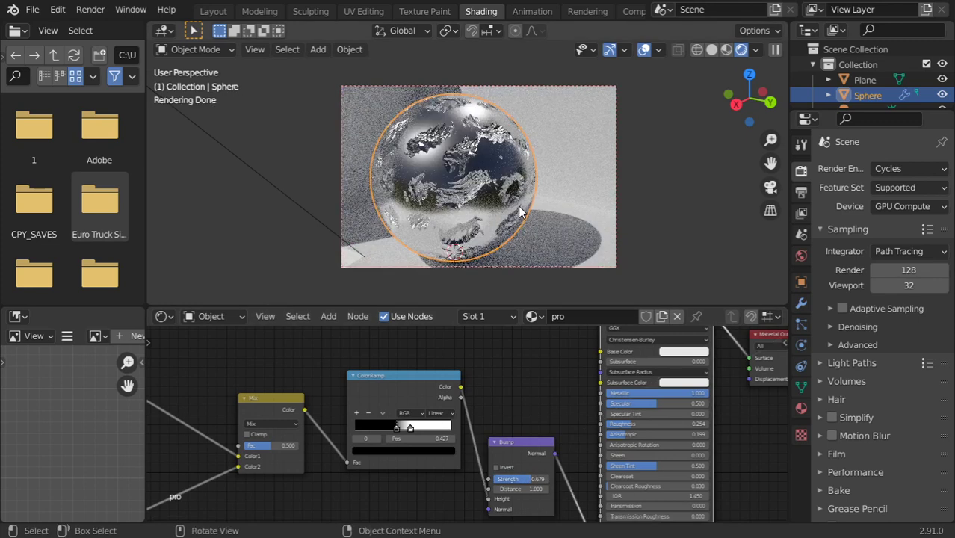